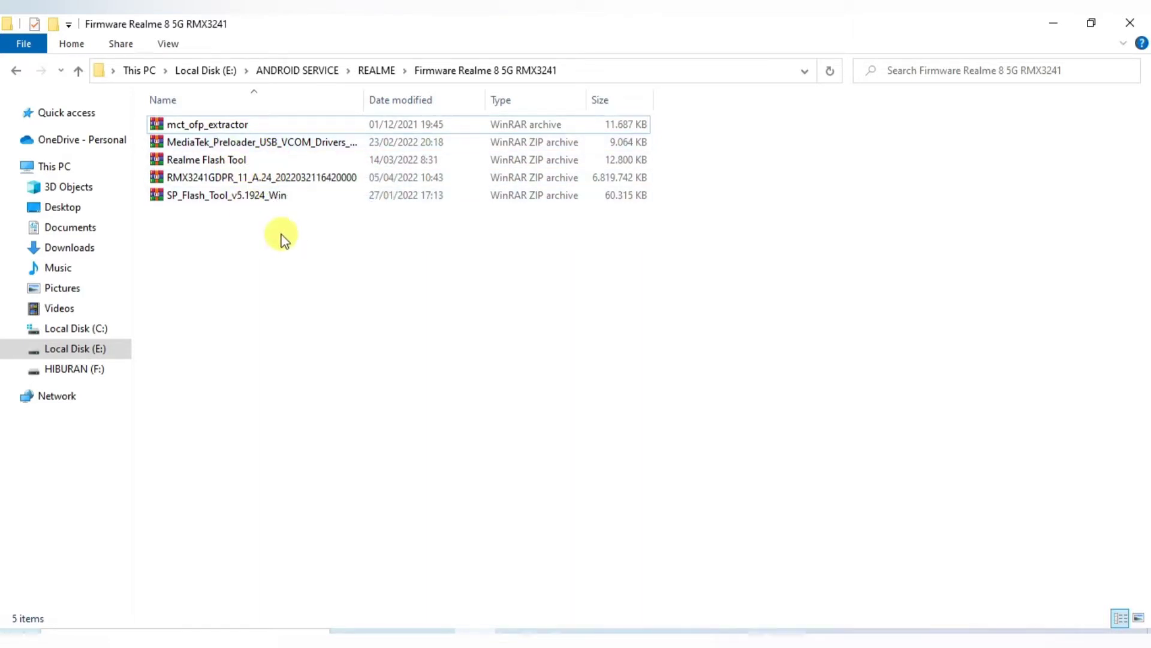
Step: Show the firmware folder's files as large icons and extract the Realme Flash Tool archive into its own folder
left_click(170, 45)
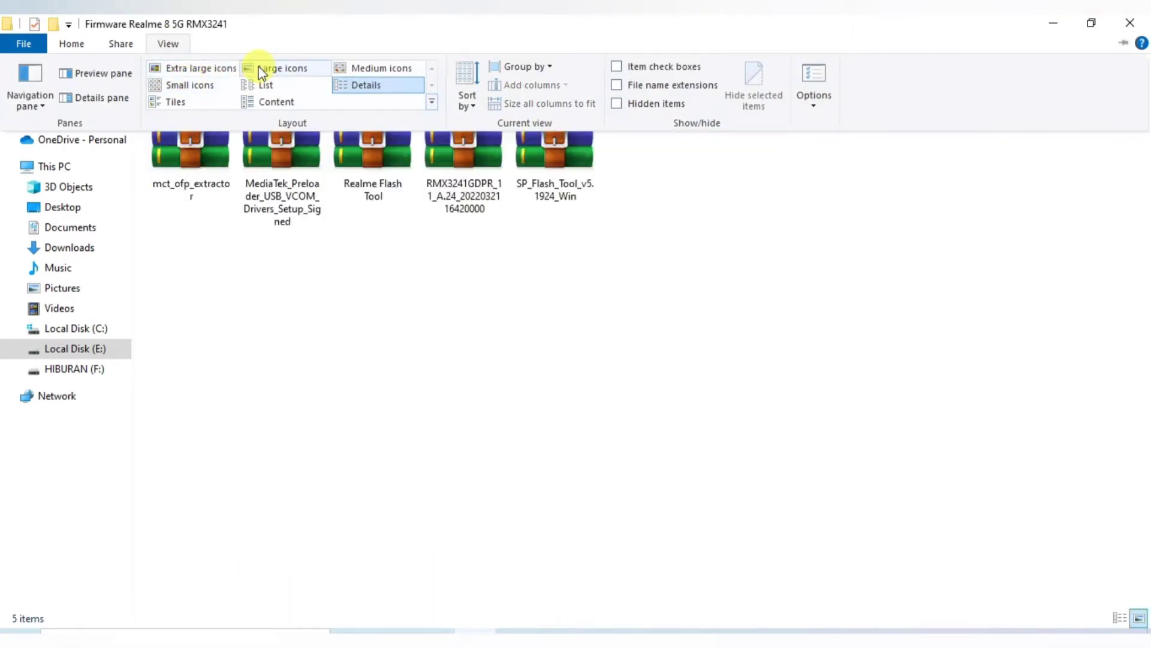
left_click(258, 69)
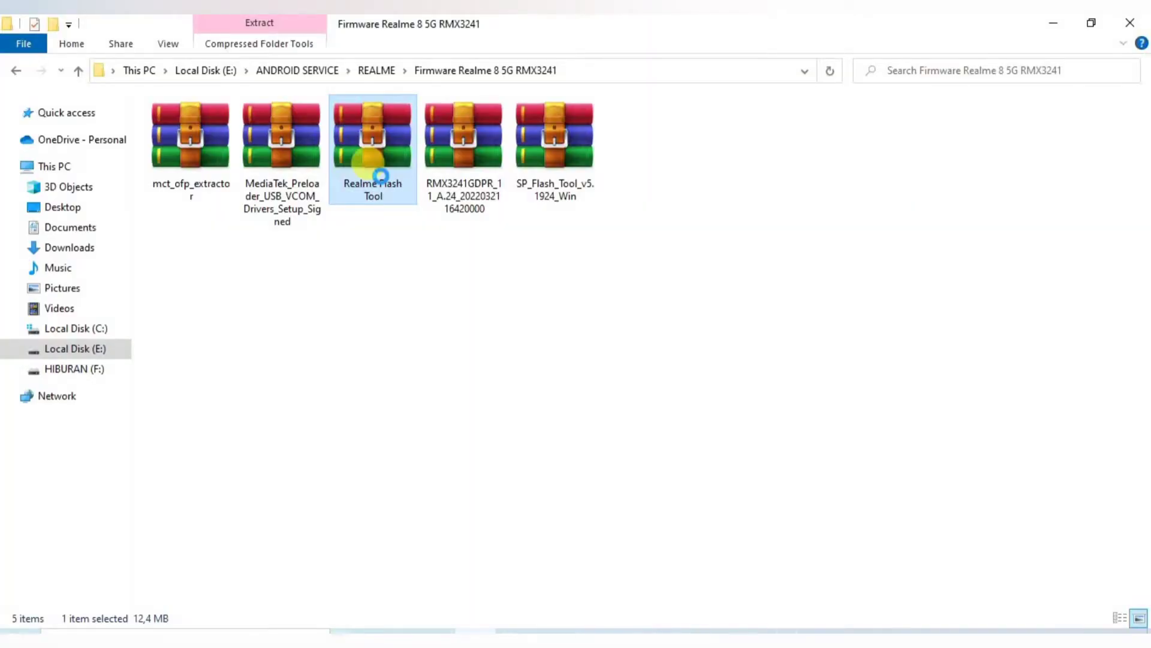
right_click(380, 177)
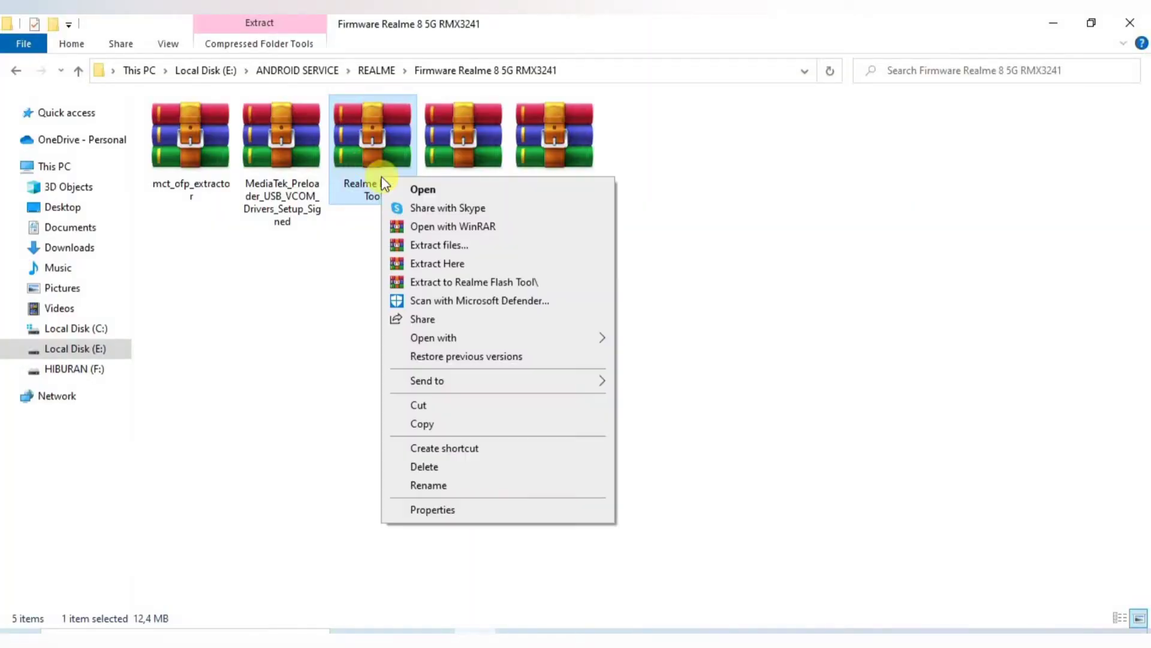
left_click(437, 246)
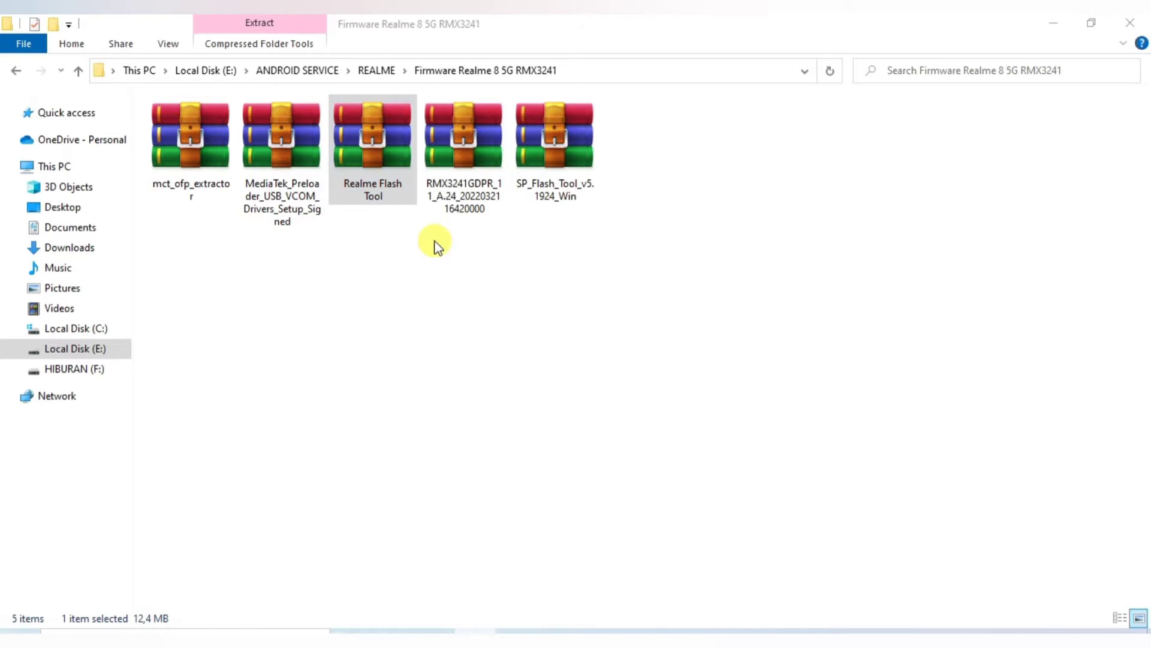
left_click(606, 500)
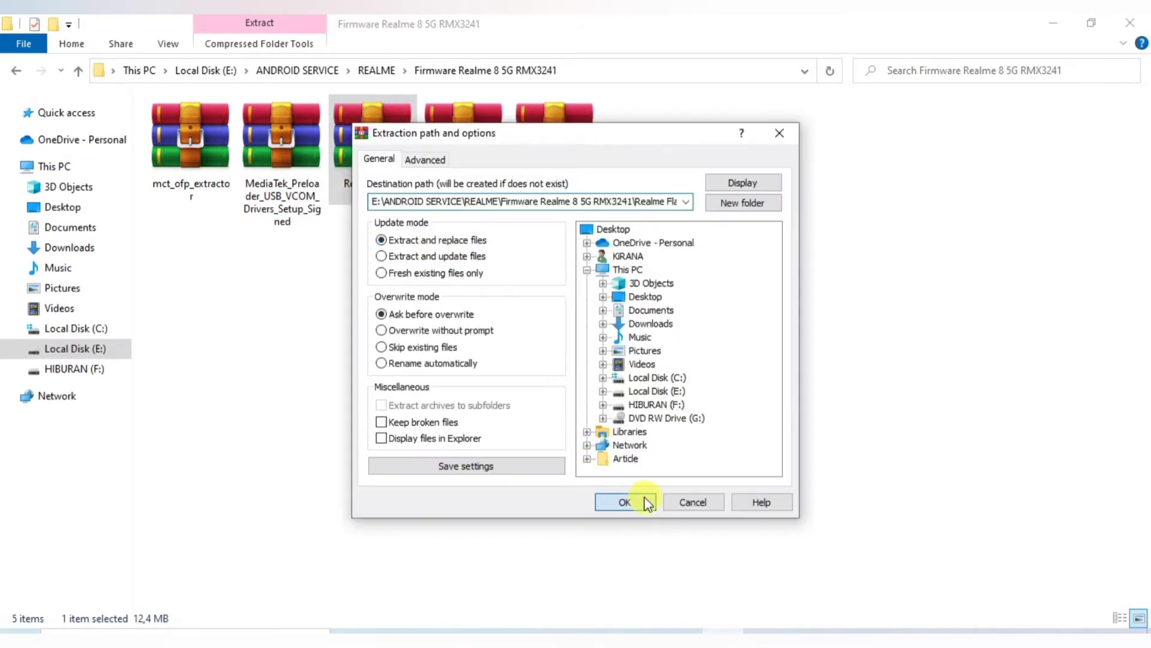
key("Return")
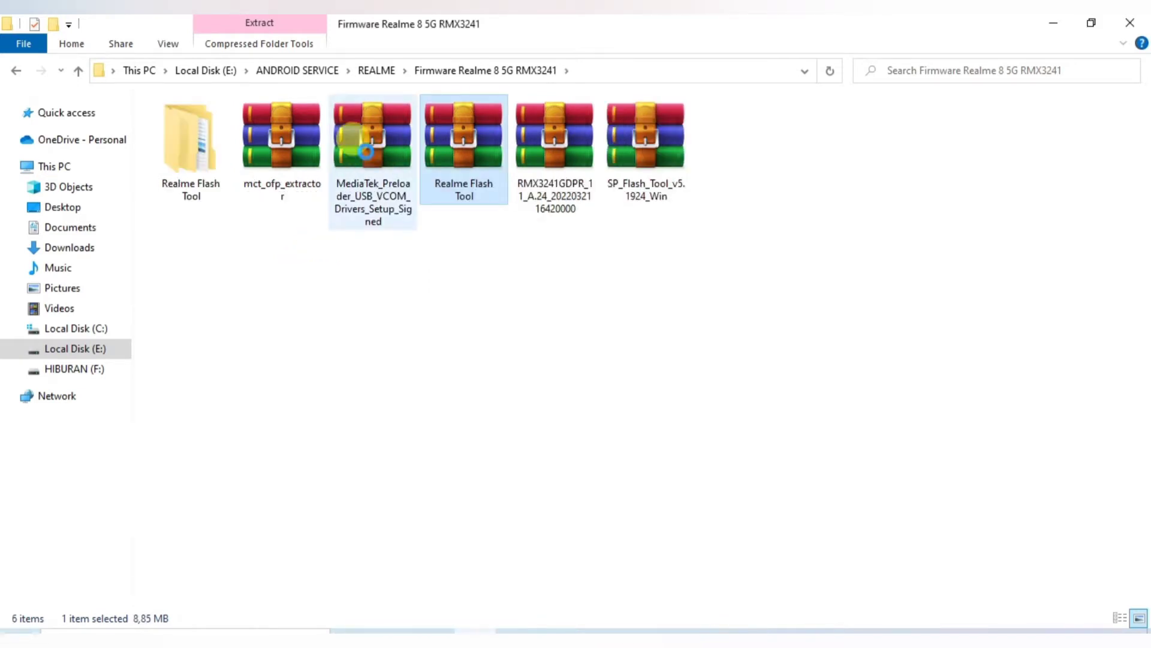
Step: Extract the MediaTek_Preloader_USB_VCOM_Drivers_Setup_Signed archive into its own folder
left_click(366, 152)
right_click(366, 153)
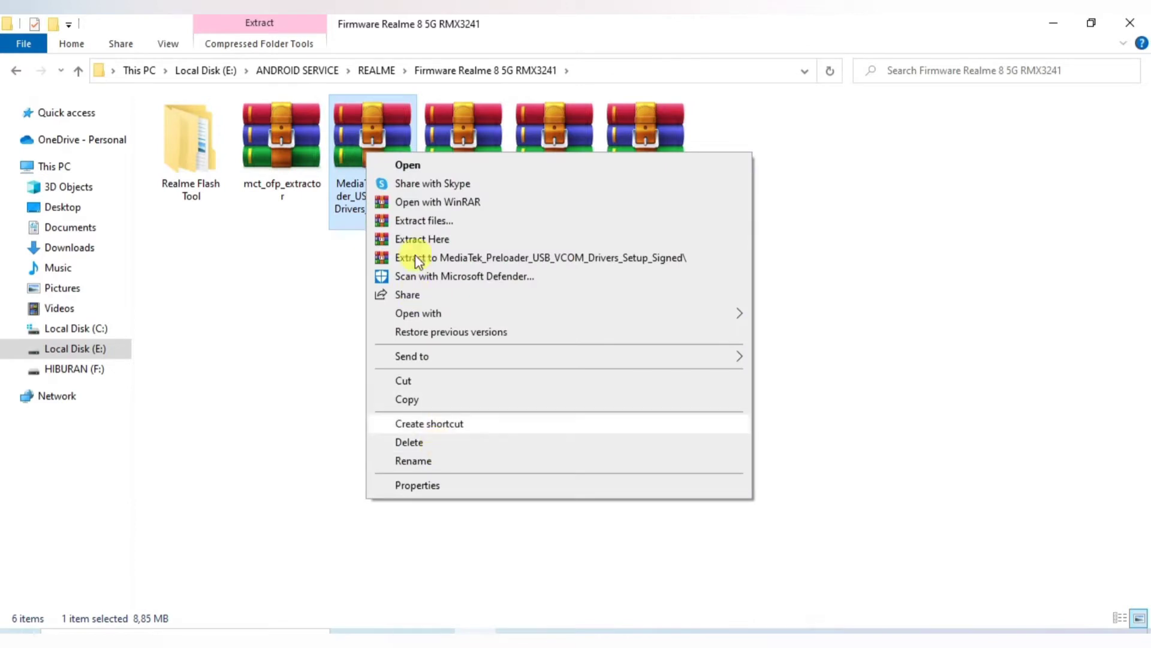
left_click(412, 220)
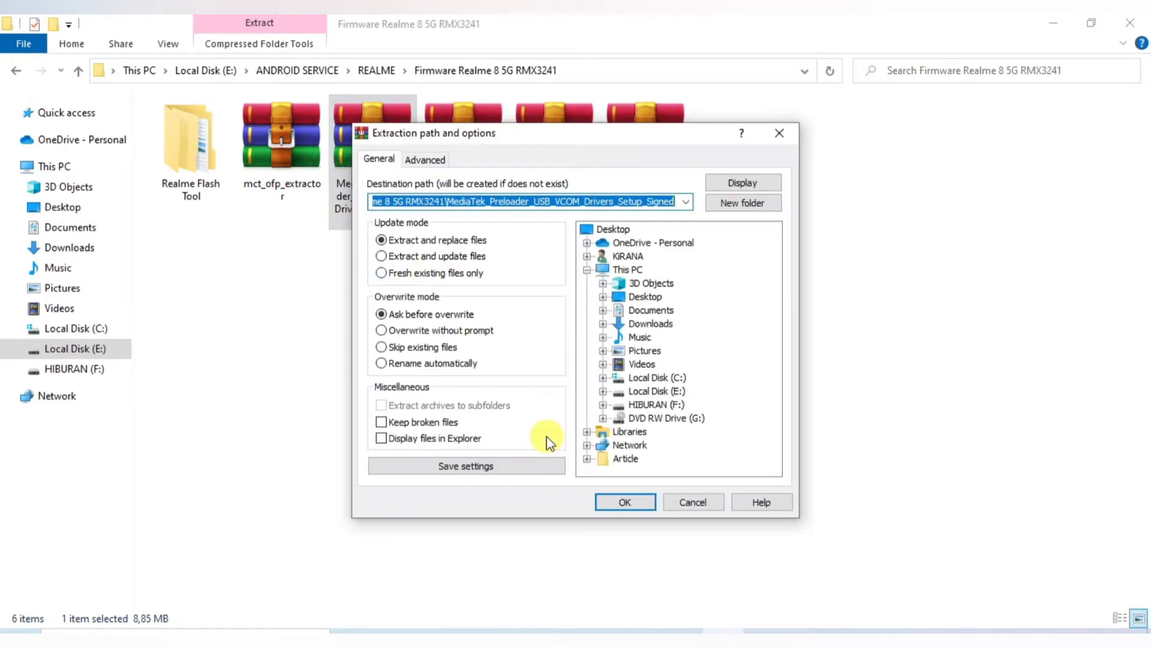
left_click(618, 504)
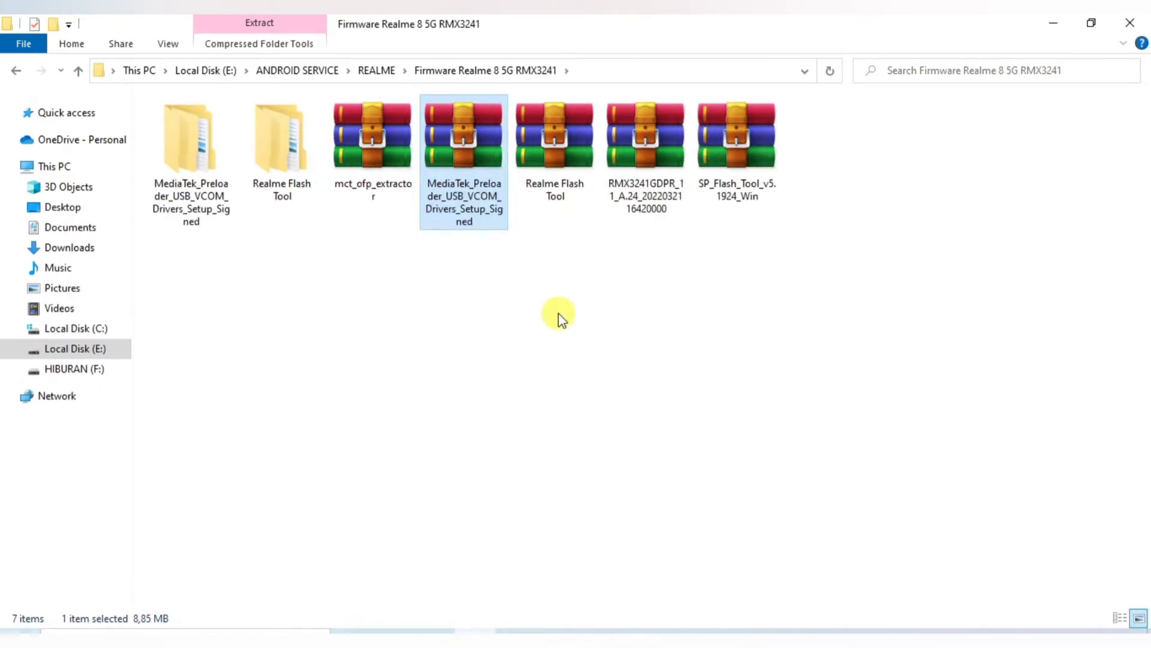
Step: Open the nested MediaTek_Preloader_USB_VCOM_Drivers_Setup_Signed folder and refresh its listing to inspect the driver installer
left_click(205, 156)
double_click(204, 152)
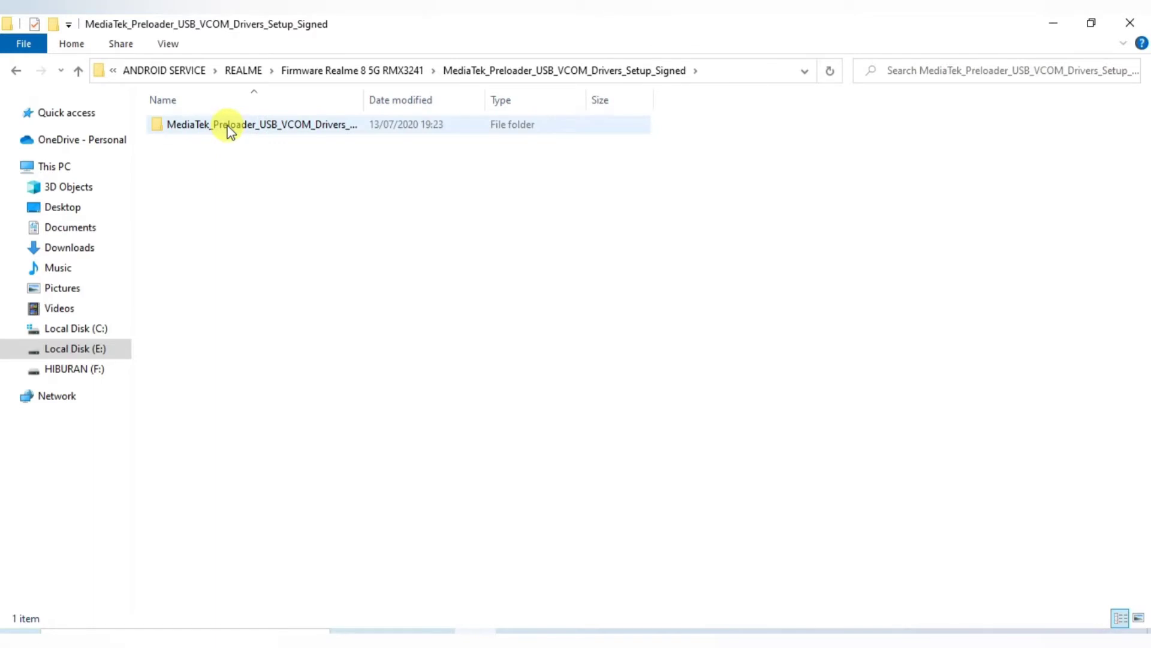
left_click(228, 126)
double_click(230, 127)
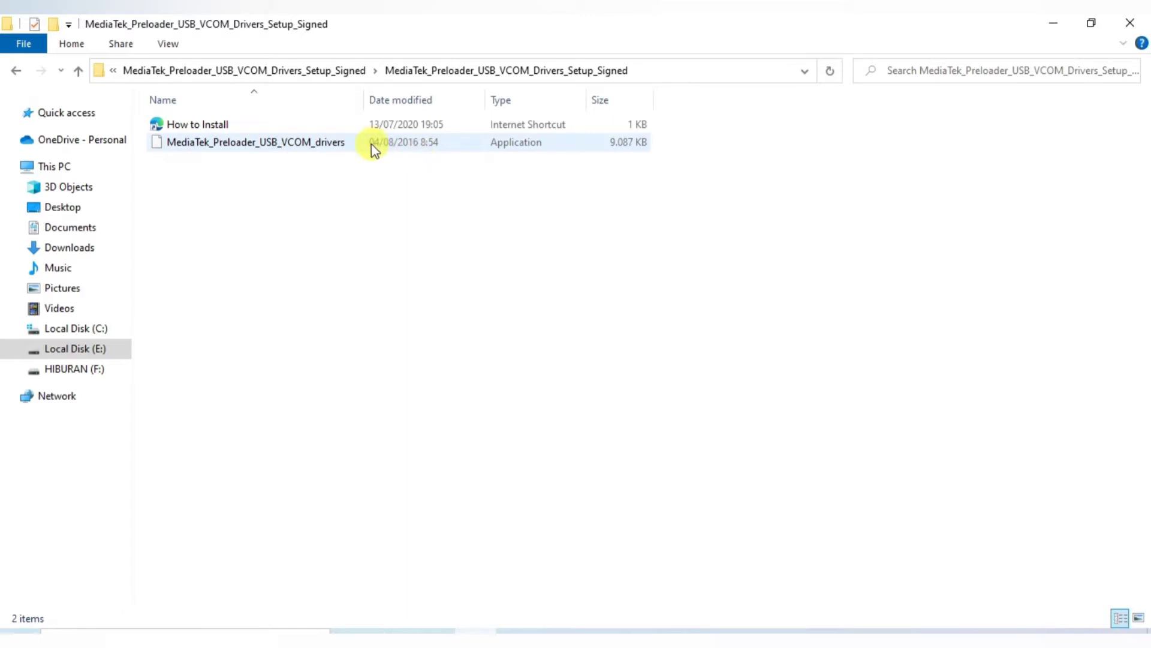
right_click(426, 192)
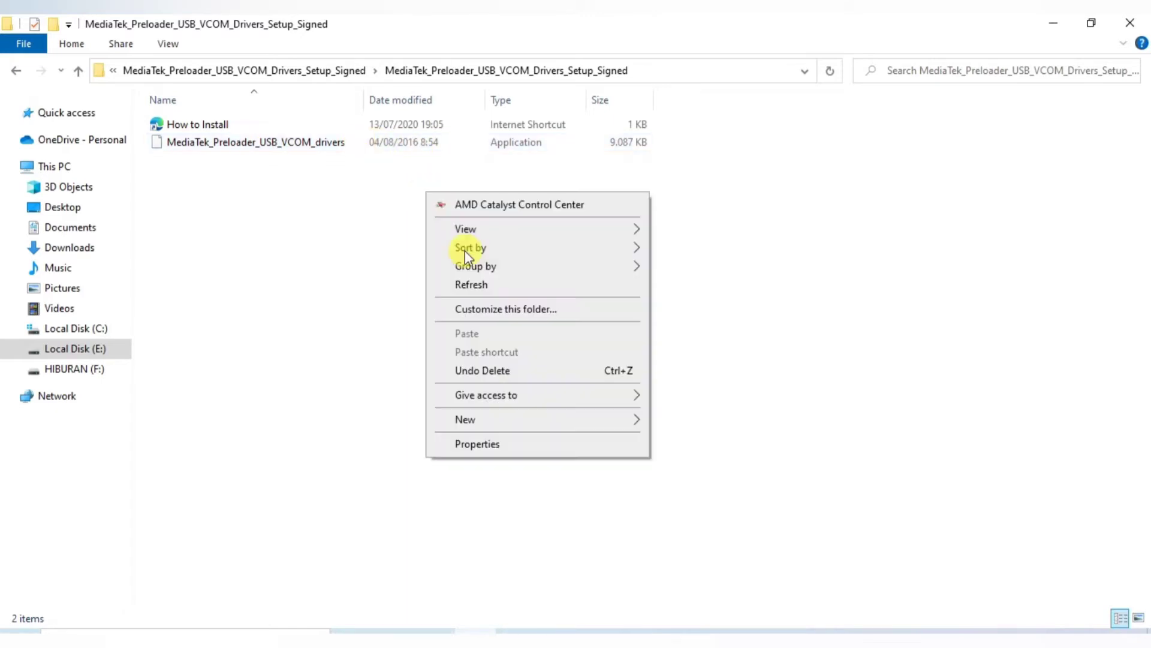
left_click(470, 283)
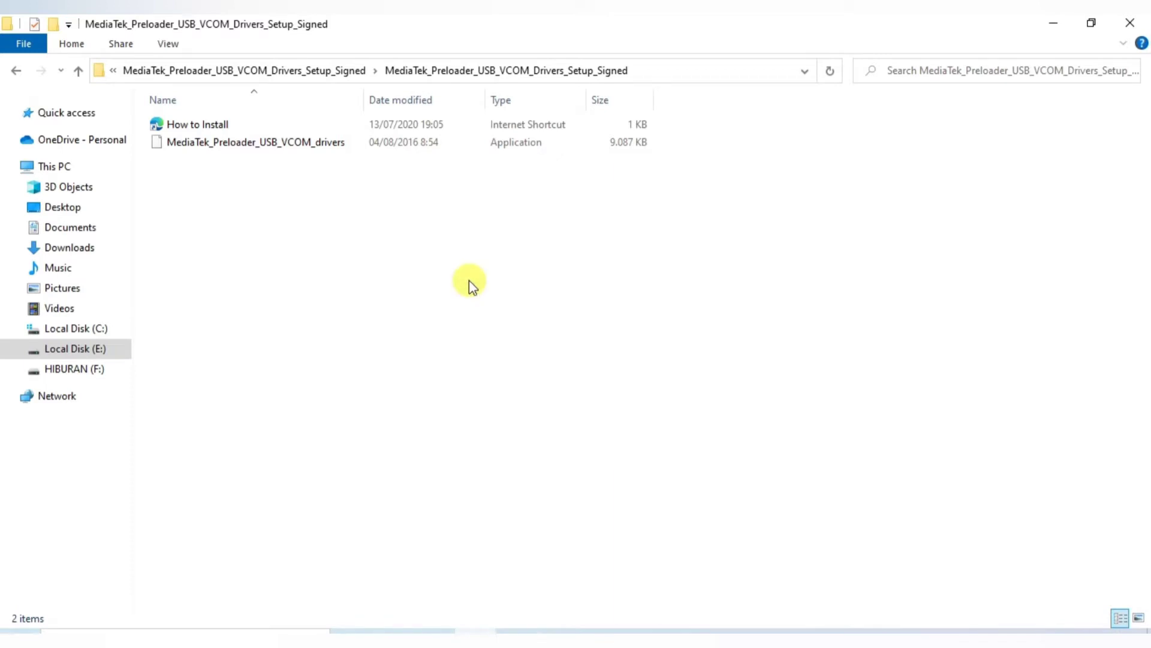
right_click(438, 274)
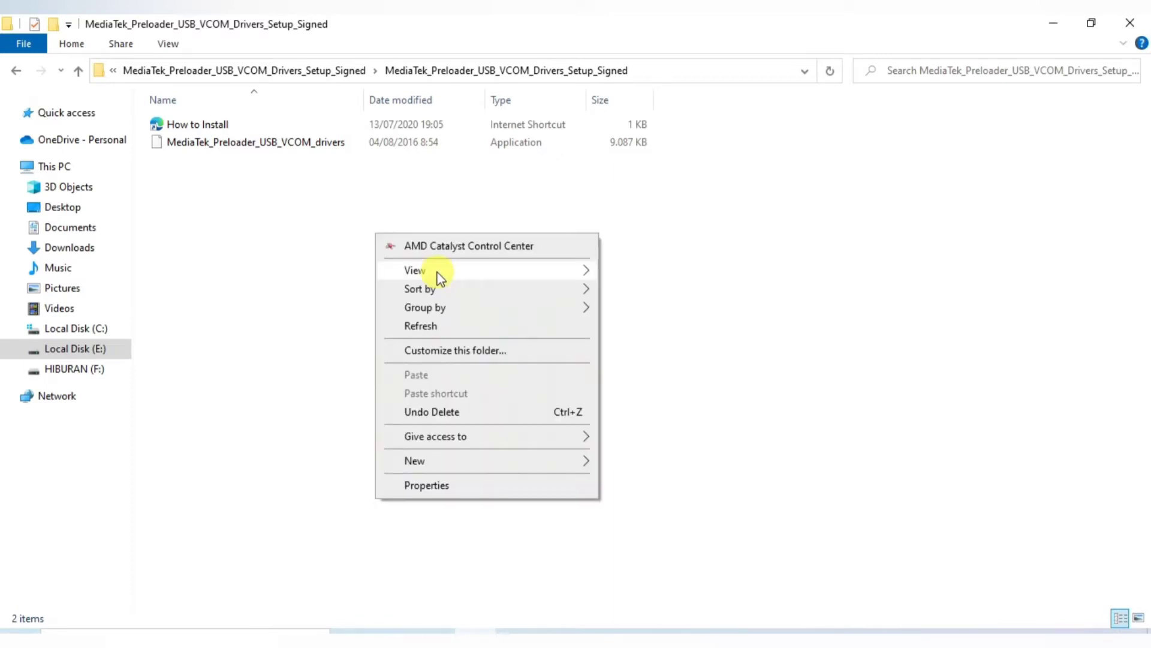
left_click(442, 327)
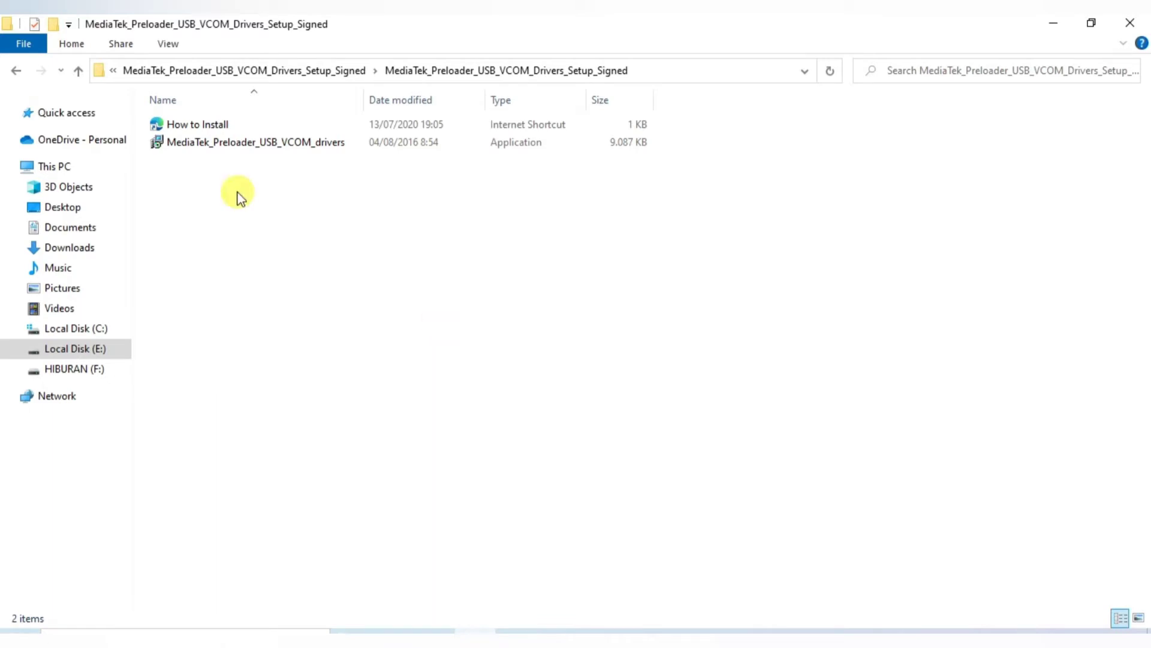
left_click(78, 71)
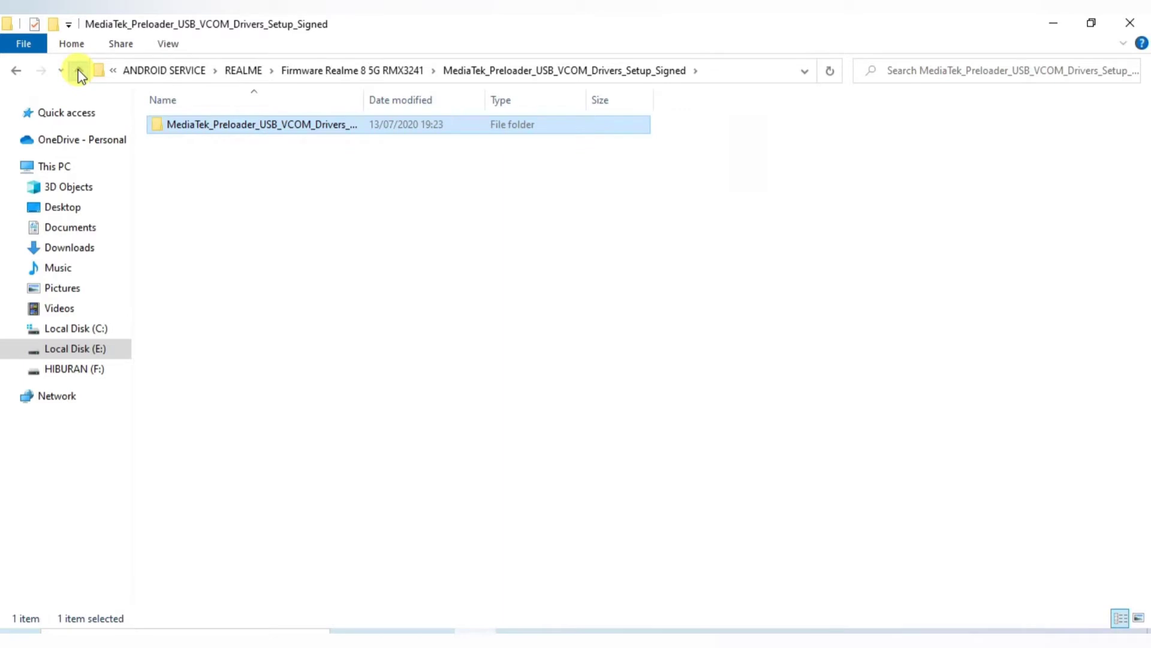
left_click(78, 69)
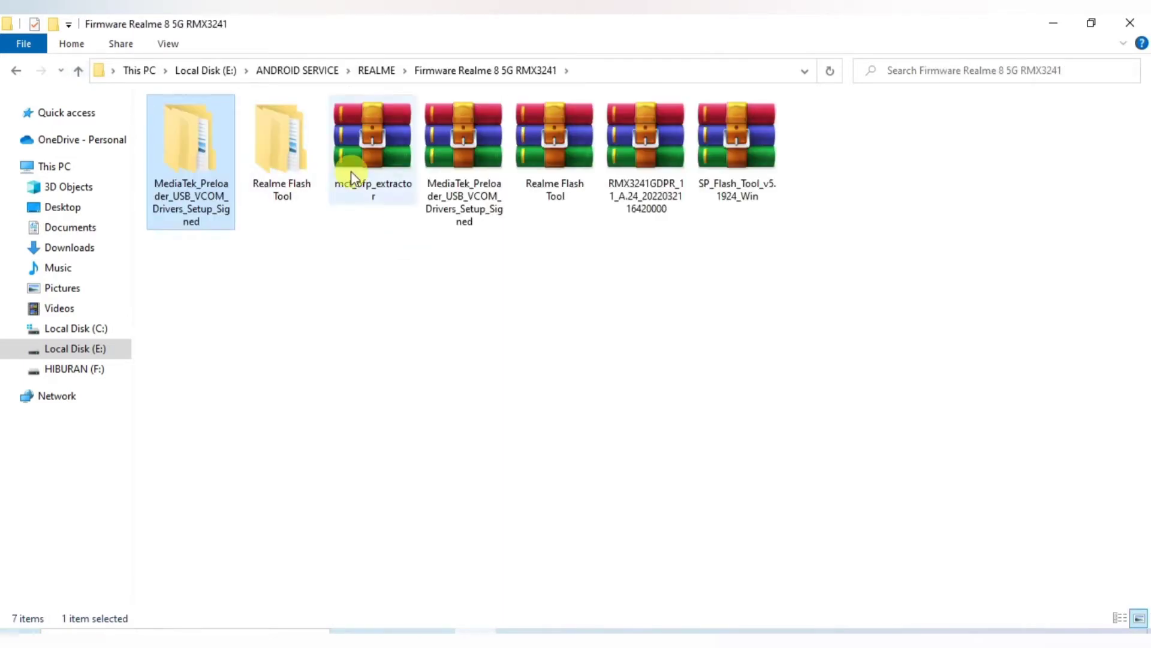
double_click(652, 179)
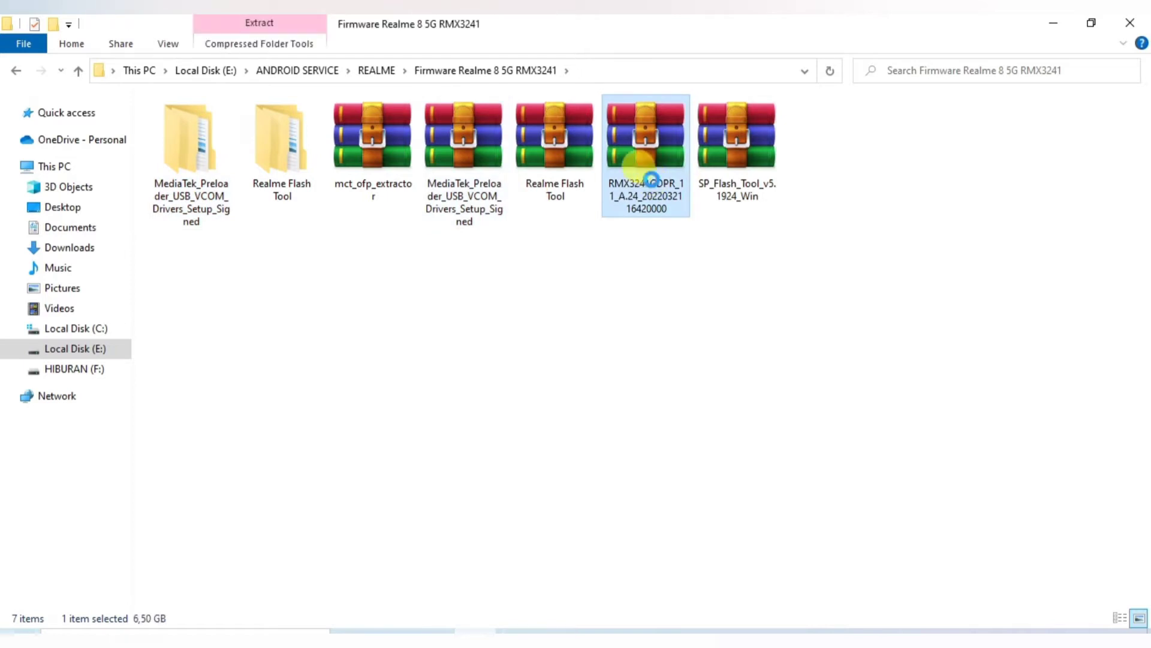
right_click(652, 180)
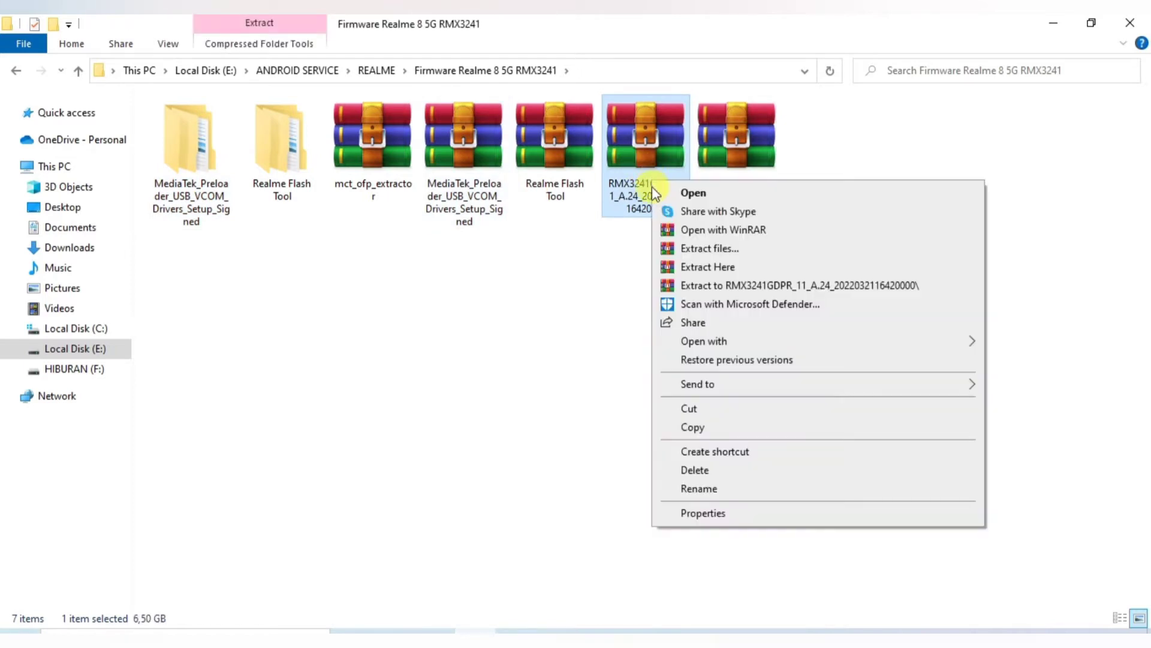
left_click(700, 248)
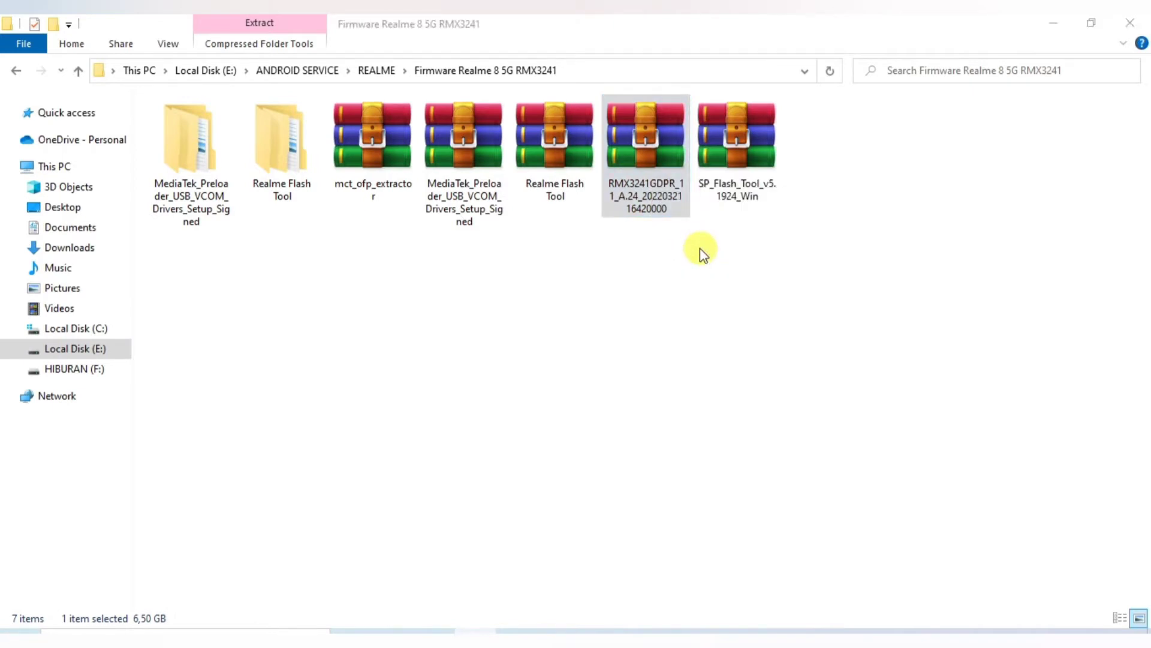
left_click(626, 504)
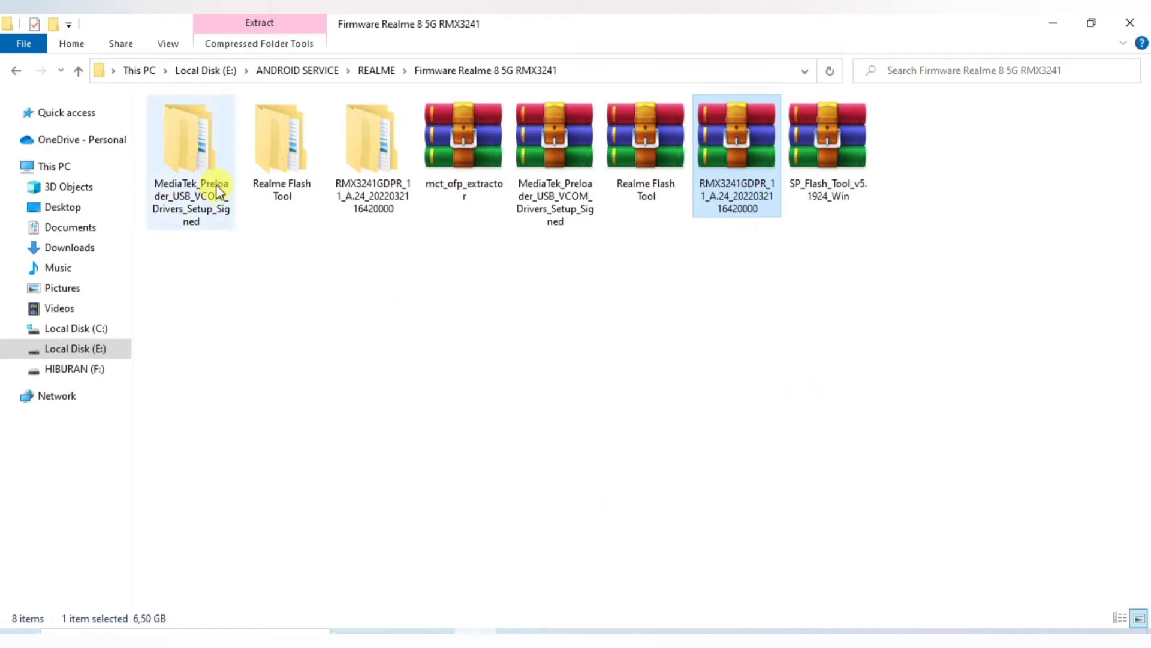
double_click(340, 183)
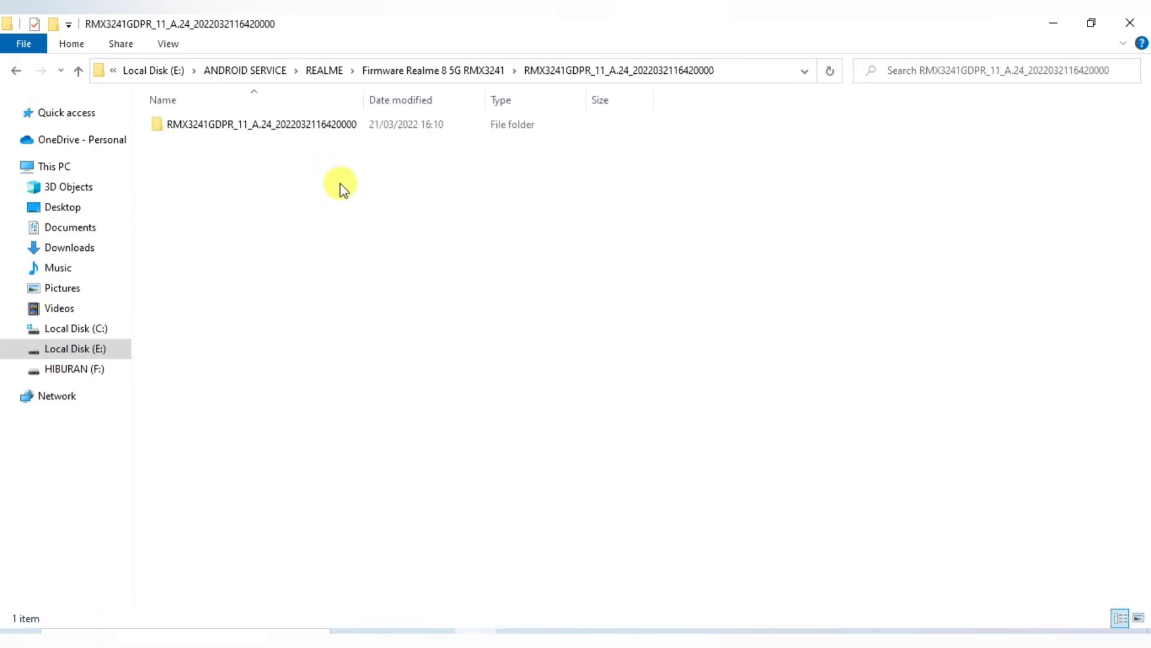
double_click(313, 126)
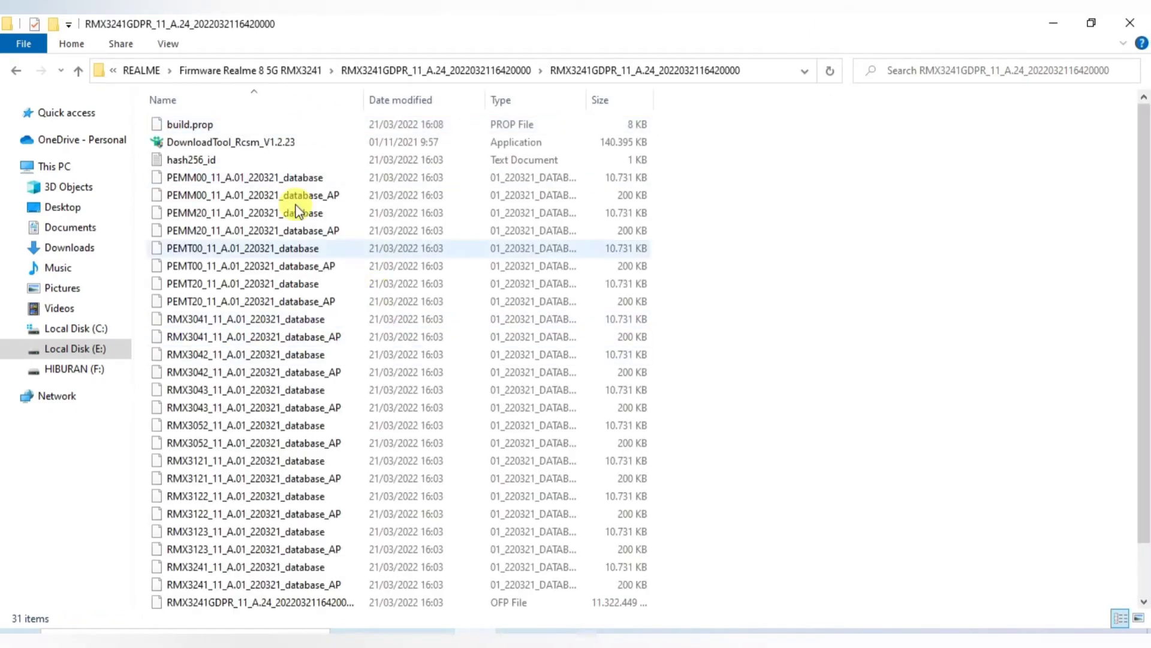
mouse_move(297, 146)
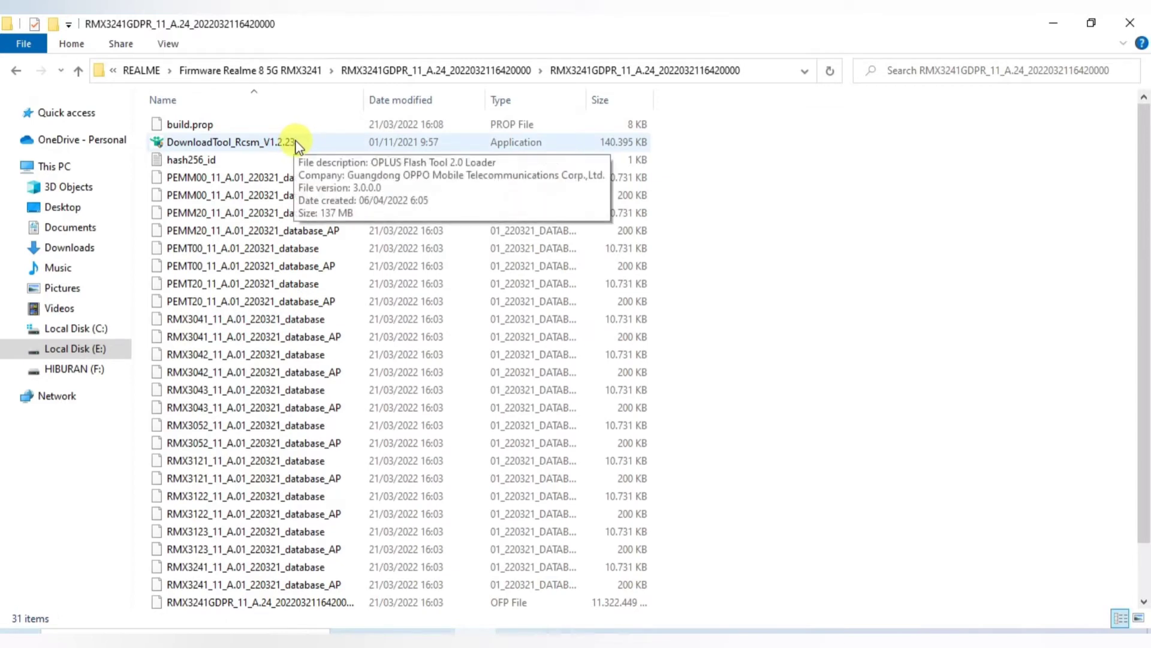
double_click(330, 147)
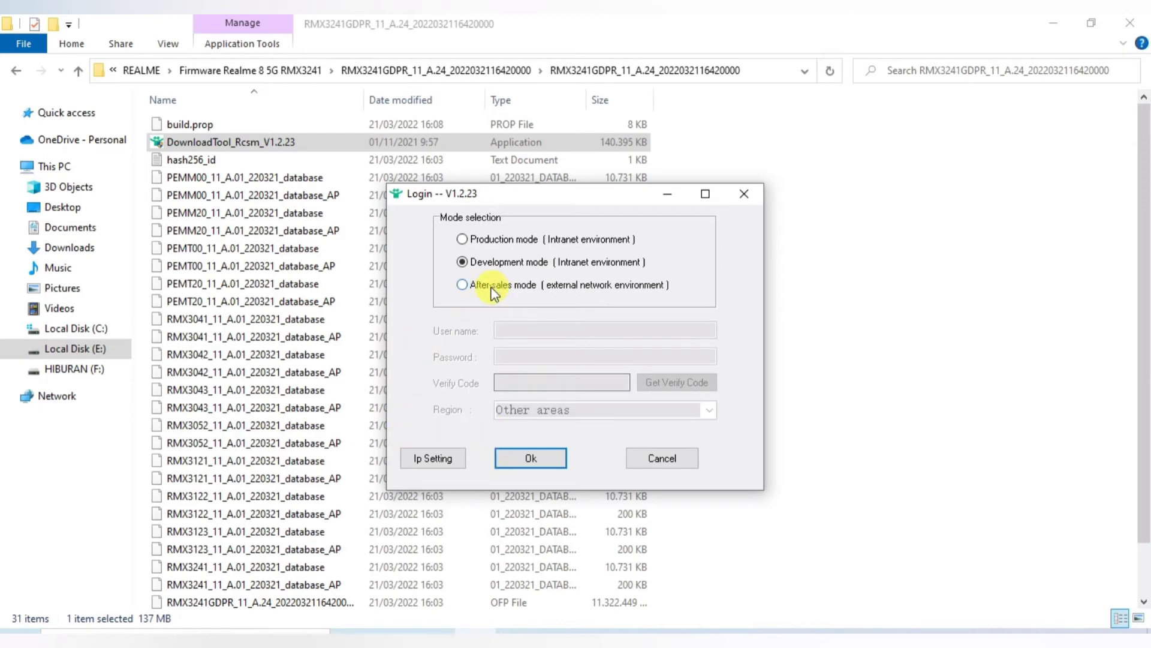
Step: Try to log in to the download tool in After-sales mode with region Other areas and no credentials
left_click(469, 283)
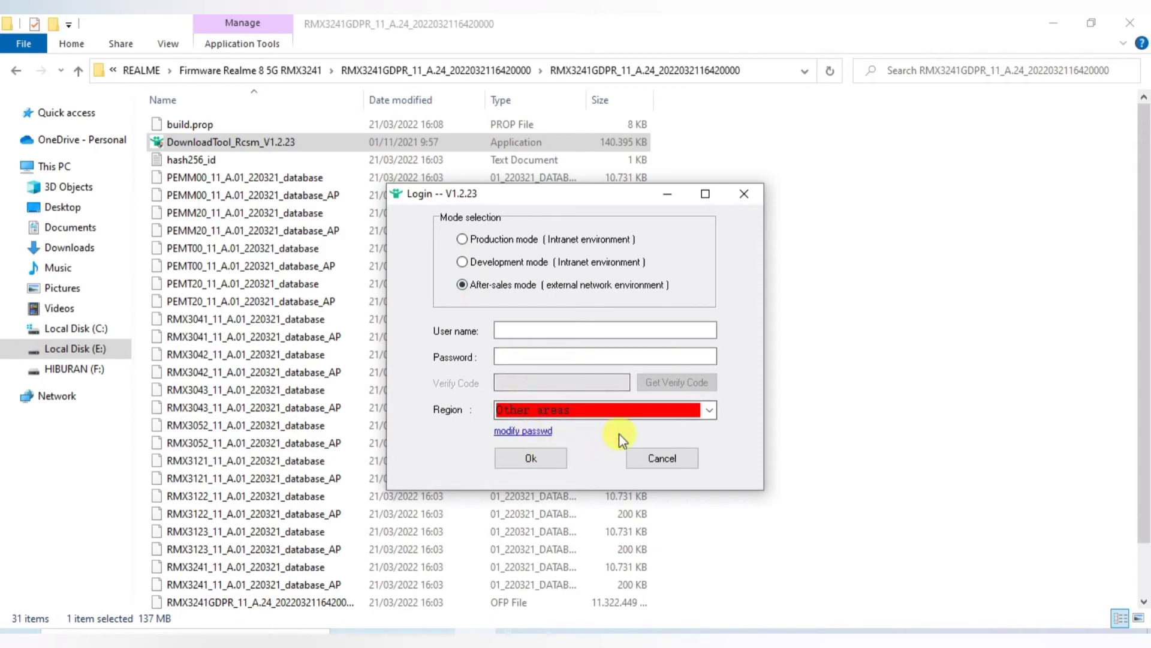
left_click(709, 410)
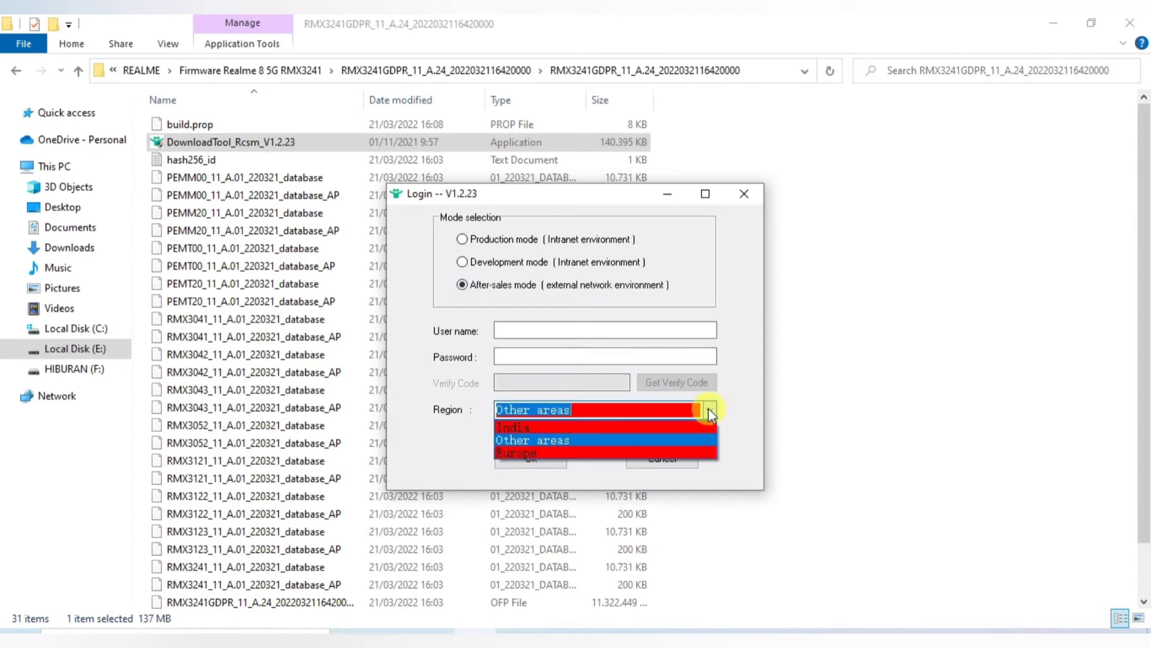
left_click(708, 409)
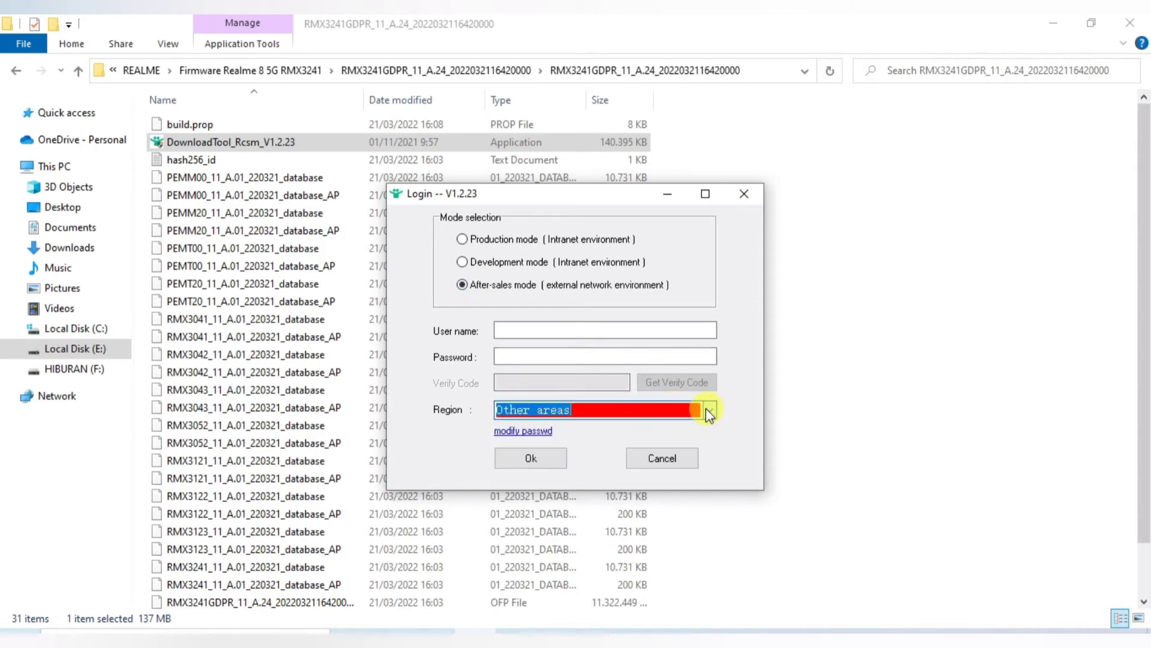
left_click(552, 458)
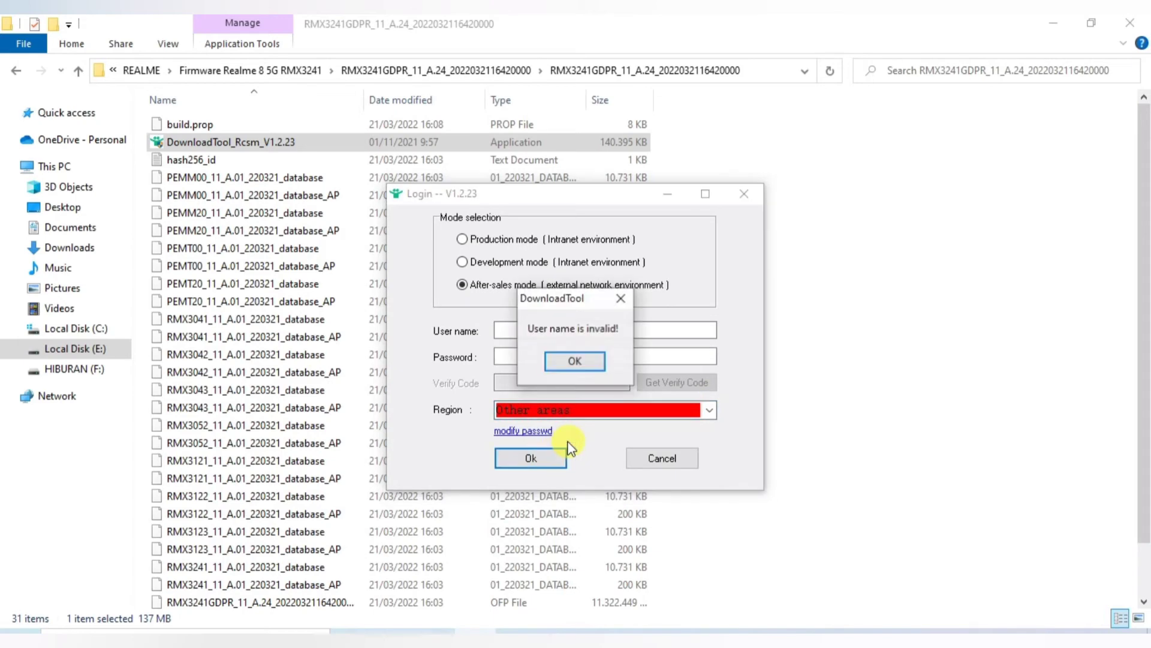
left_click(565, 360)
Step: Try to log in to the download tool in Development mode (Intranet environment)
left_click(462, 262)
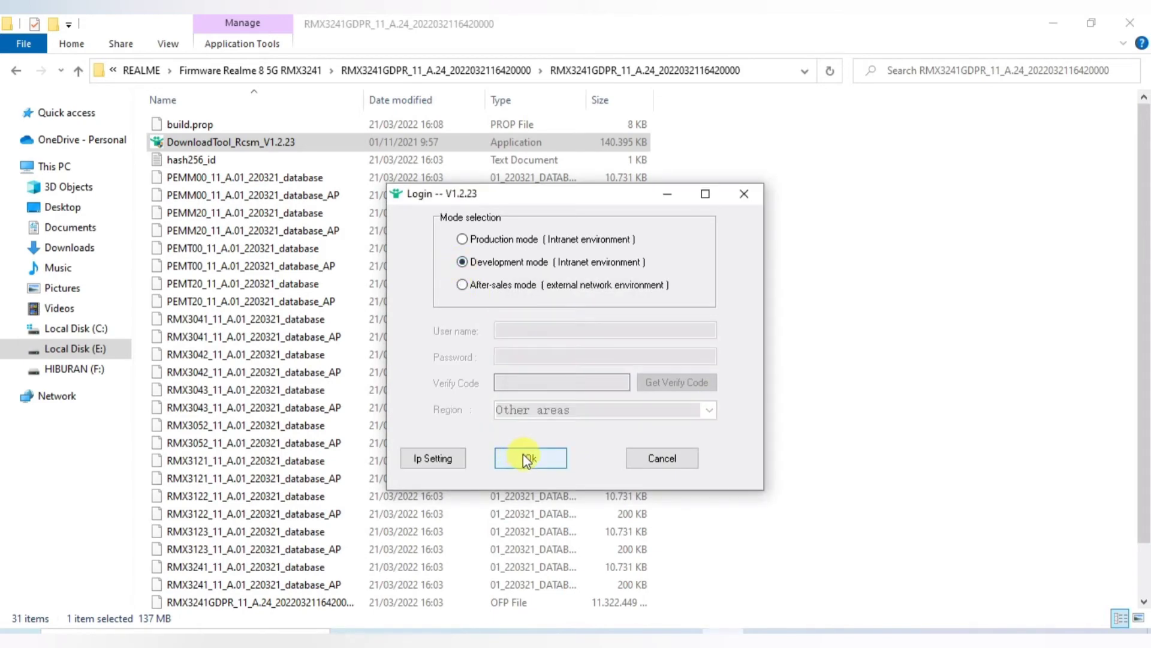
left_click(523, 458)
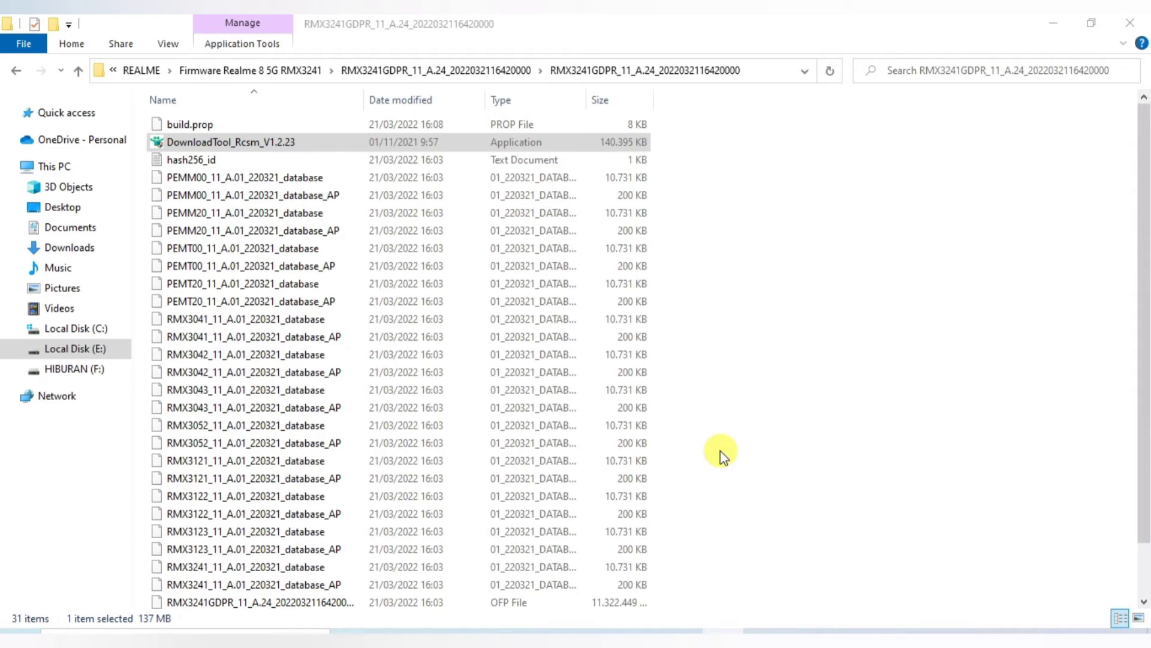
scroll(721, 451, "down", 1)
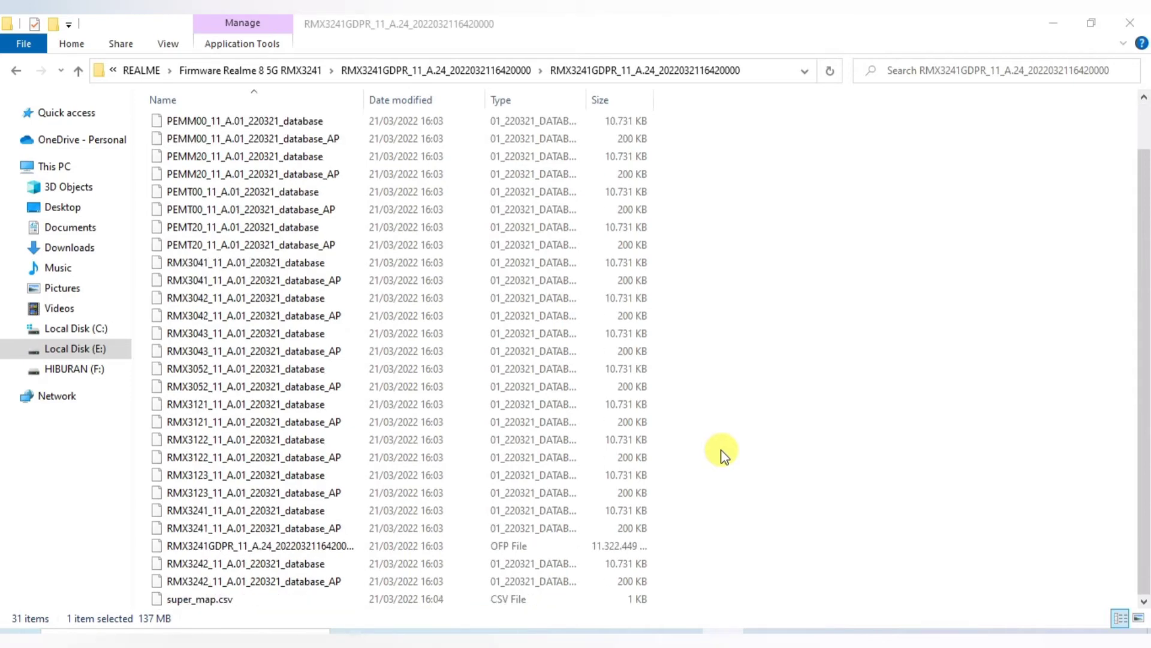
scroll(721, 451, "up", 1)
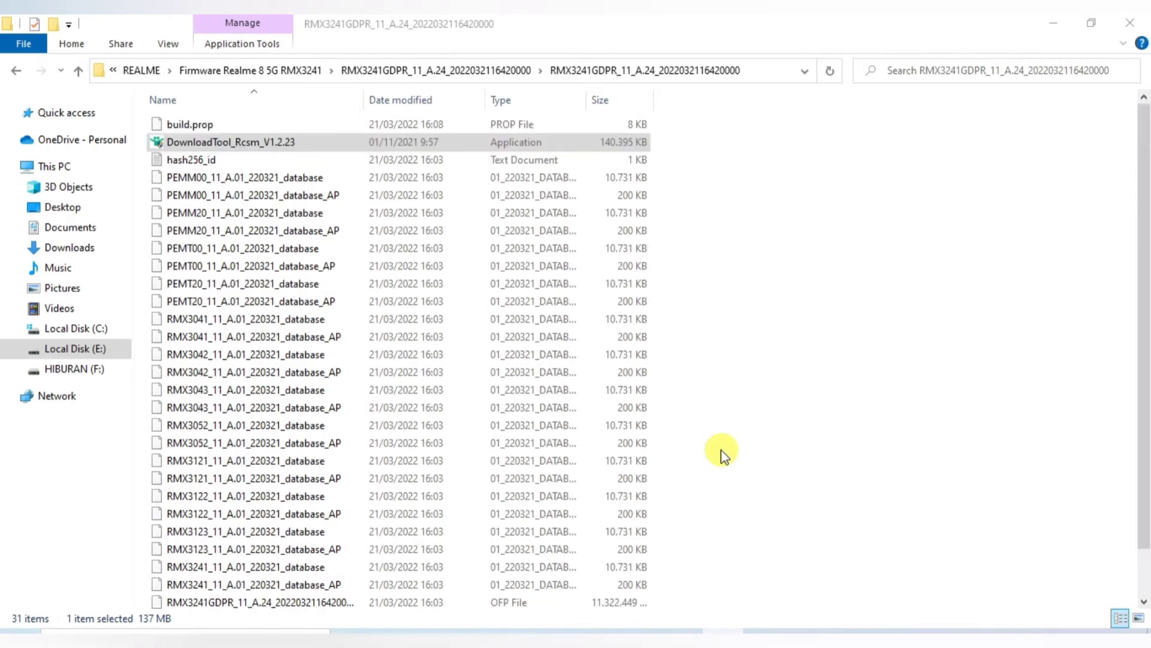
scroll(721, 451, "down", 1)
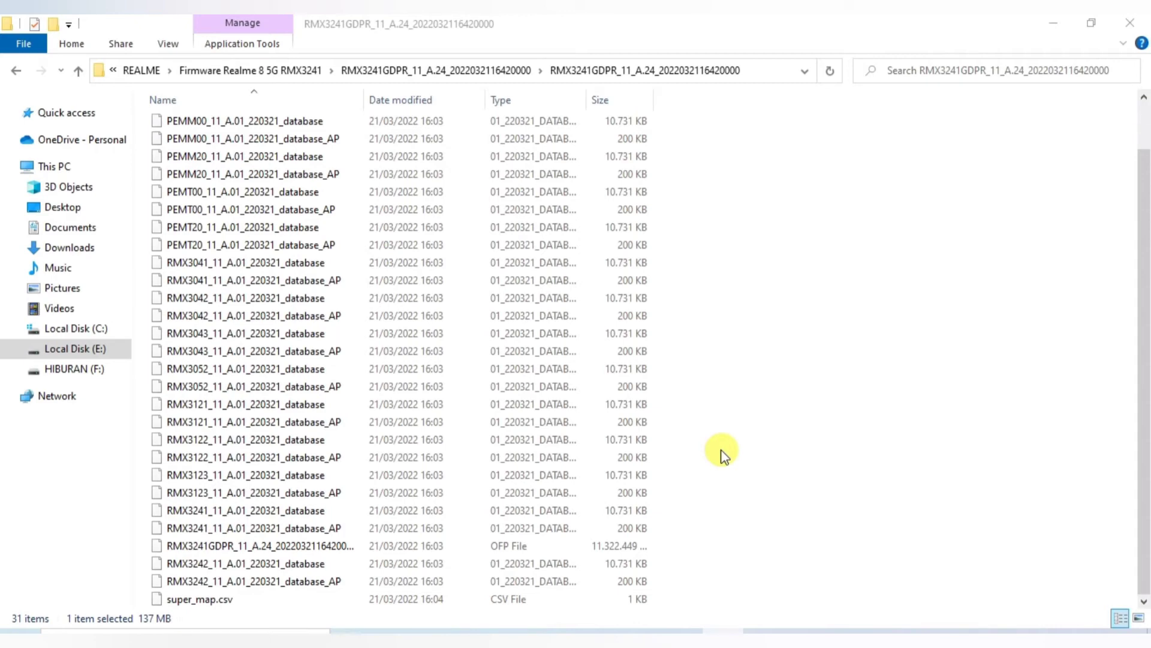
scroll(720, 451, "up", 1)
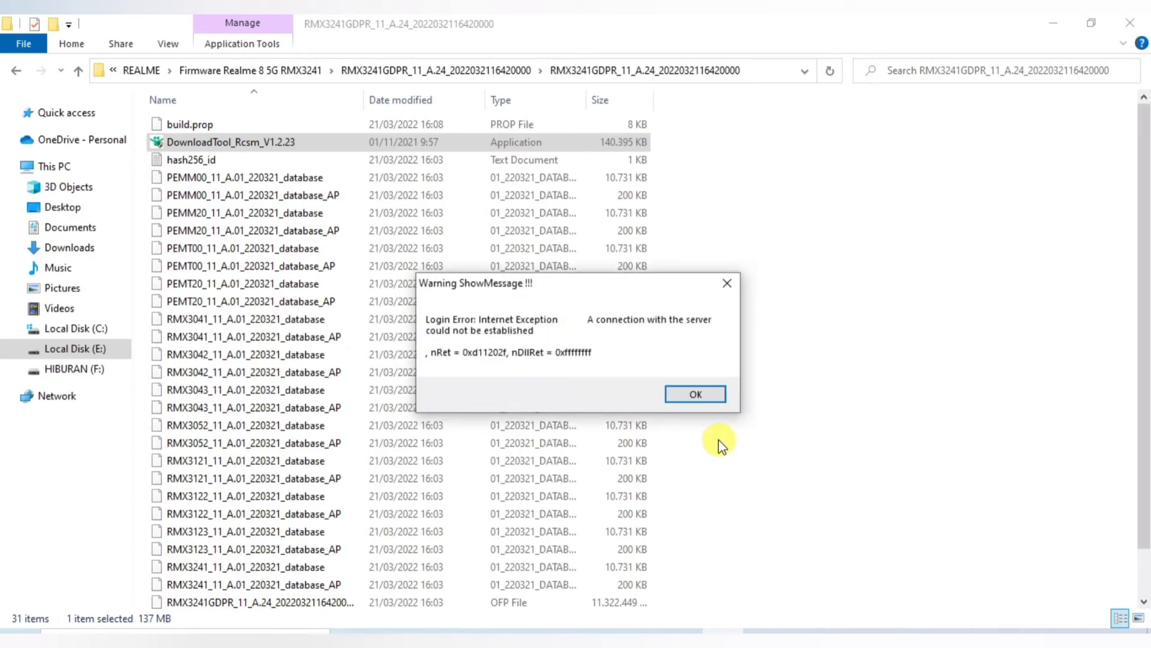
Step: Dismiss the login error, close the download tool and go back to the Firmware Realme 8 5G RMX3241 folder
left_click(696, 395)
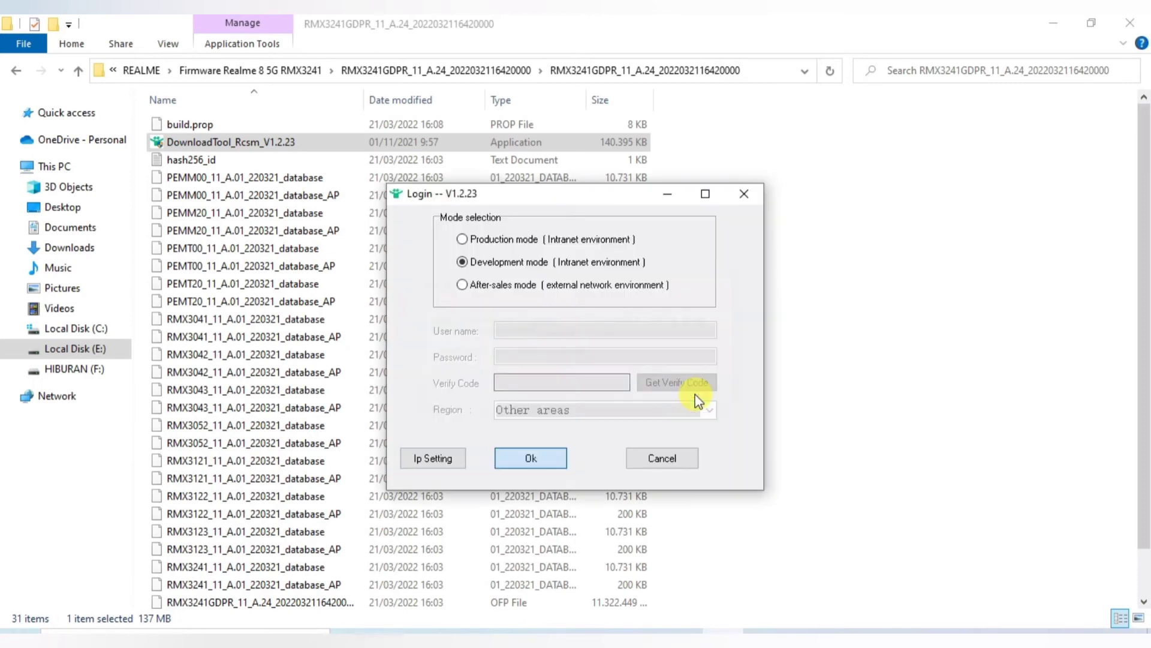
left_click(652, 460)
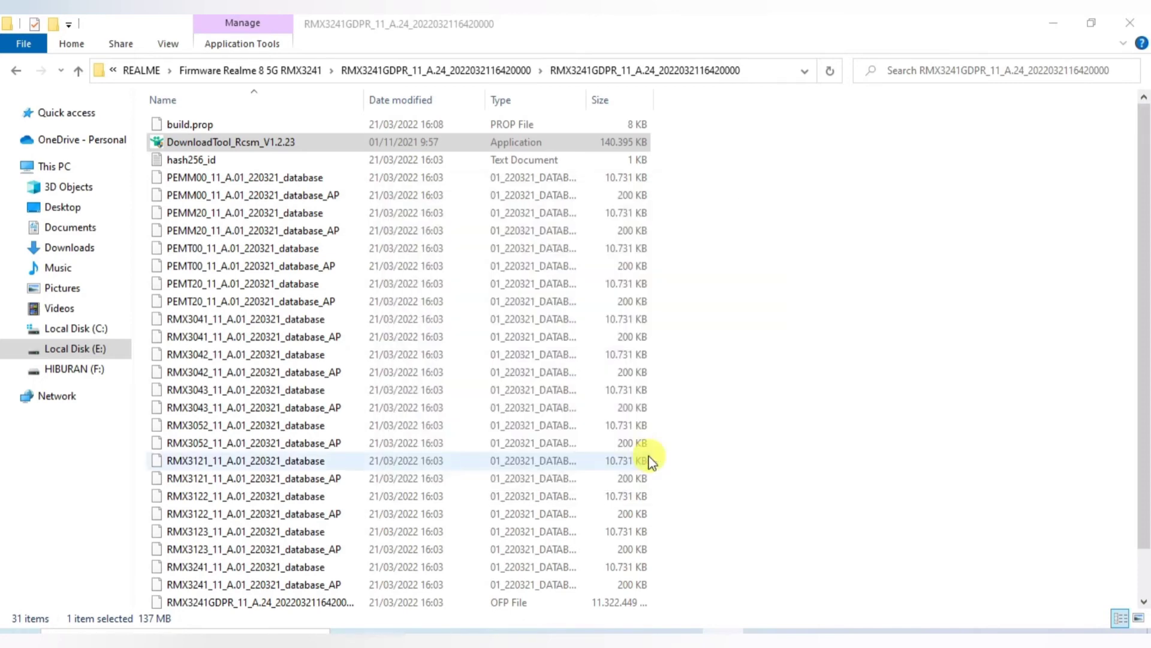
left_click(77, 72)
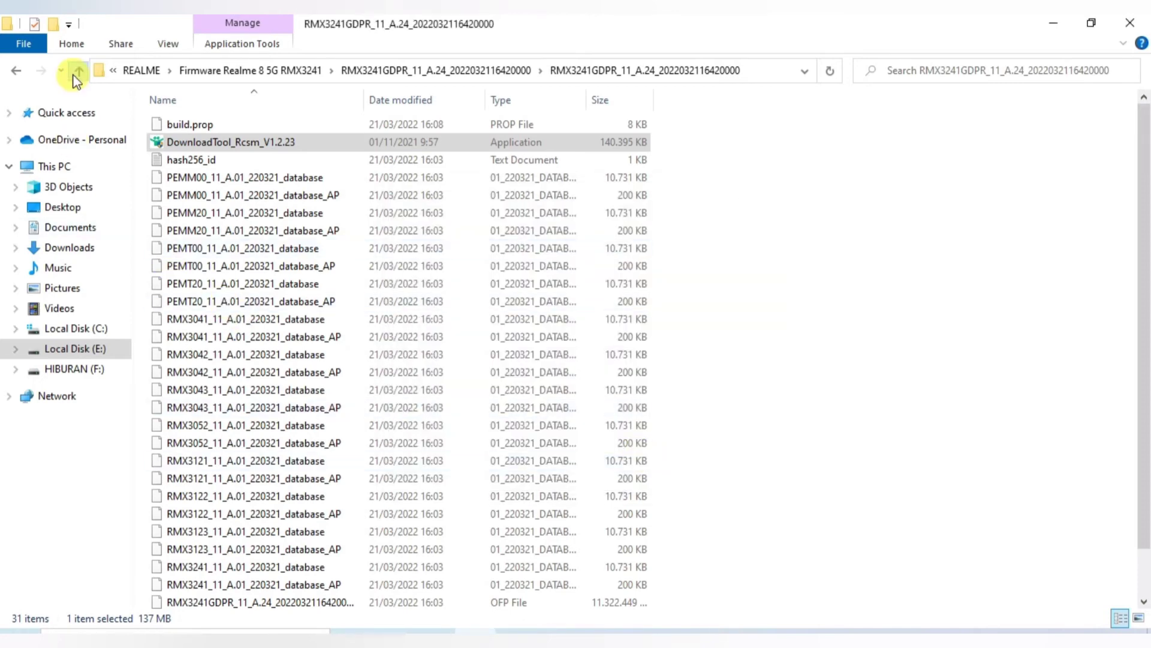
left_click(78, 72)
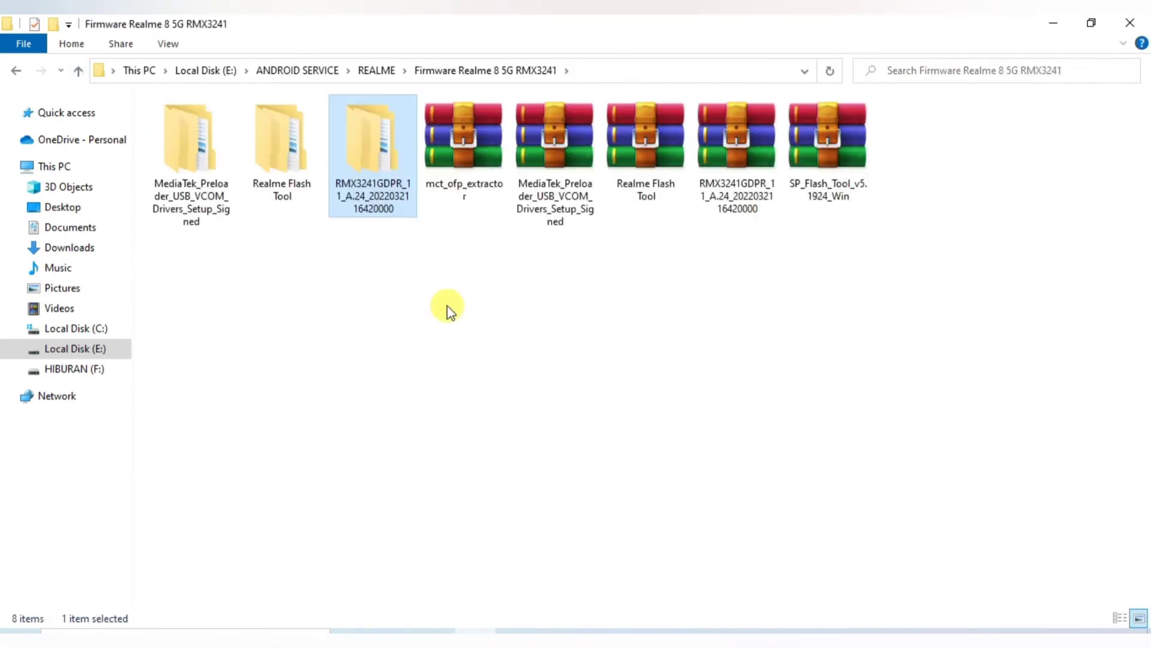
Step: Open the realme flash folder inside Realme Flash Tool, refresh its contents and launch the realme flash application
double_click(291, 187)
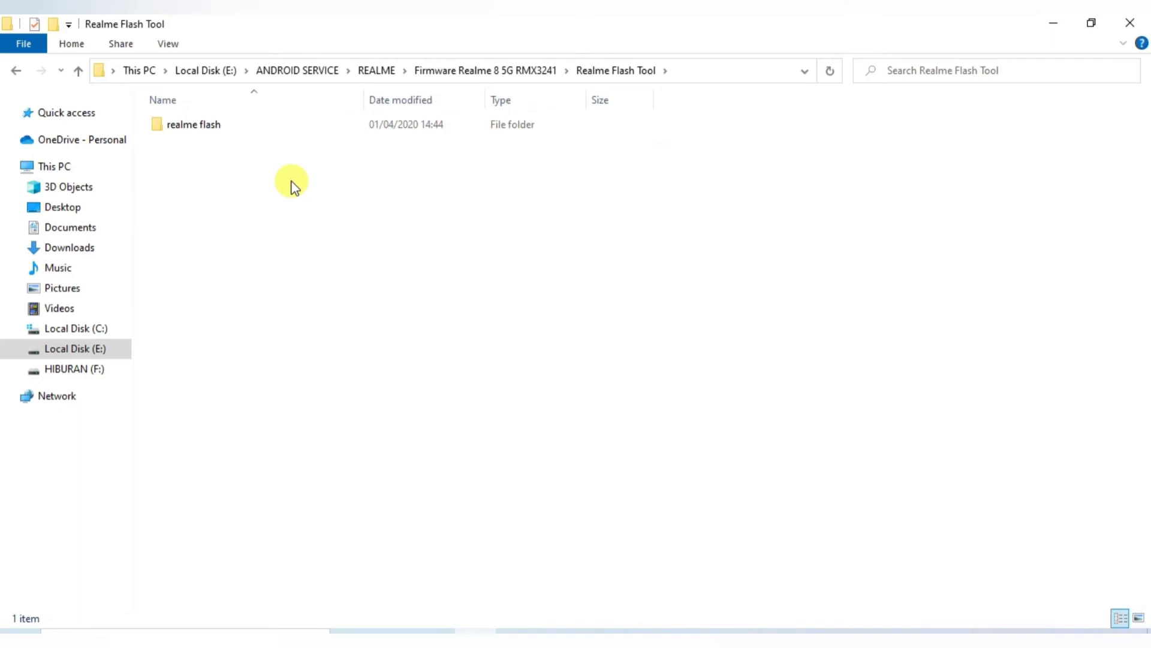
double_click(214, 127)
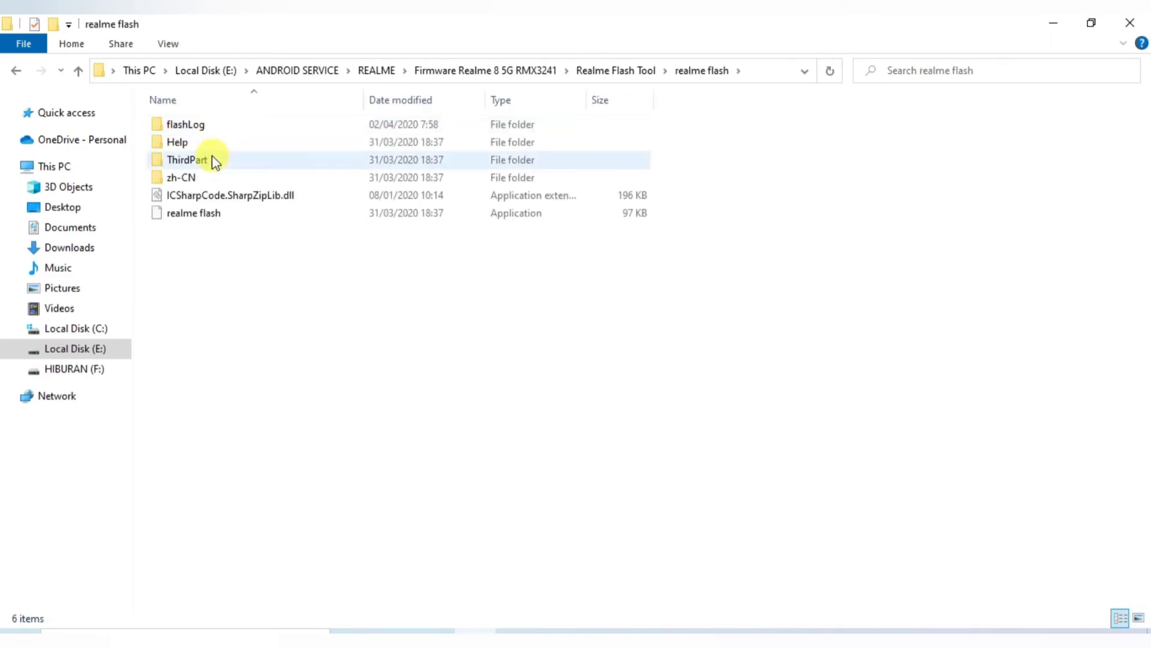
right_click(327, 369)
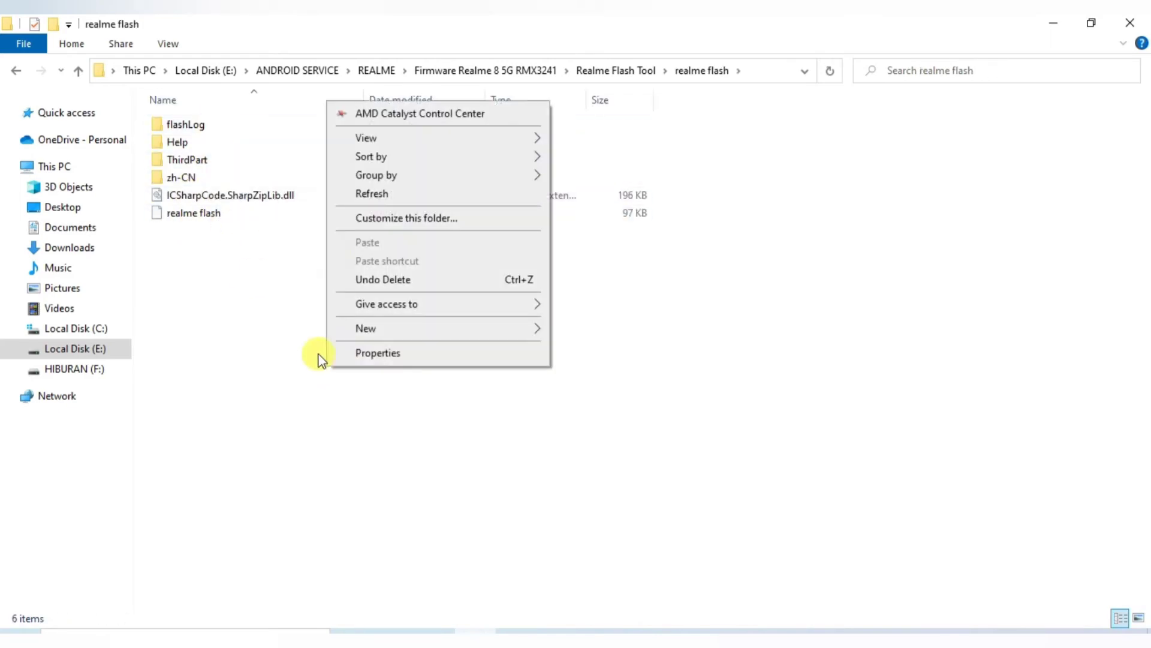
left_click(373, 191)
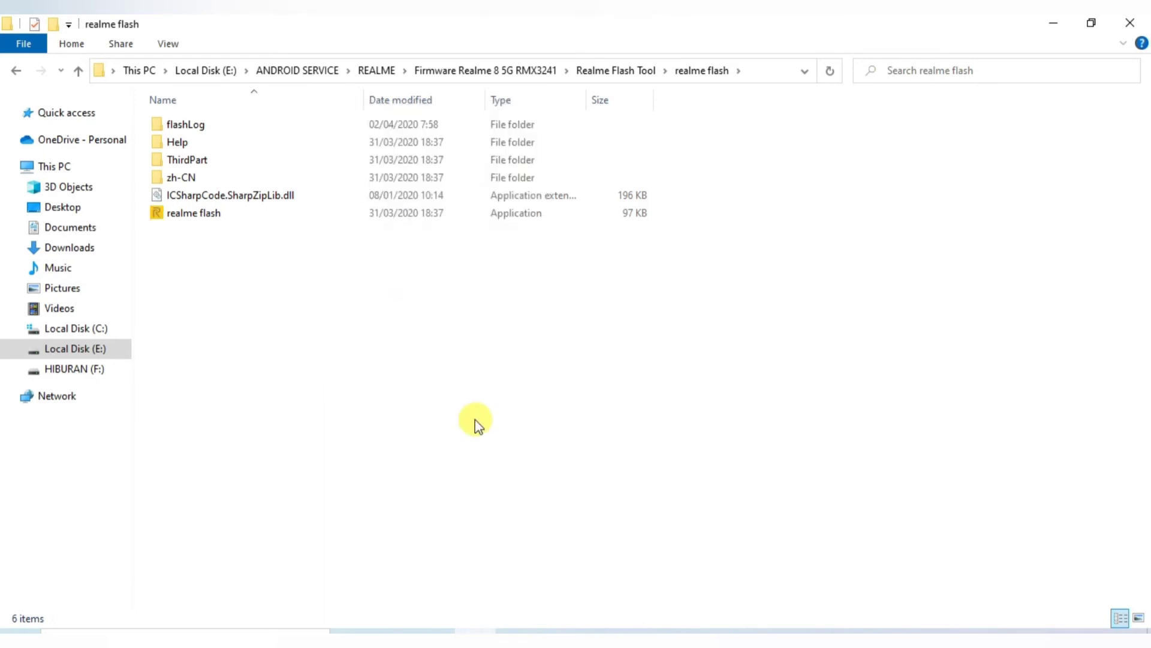
right_click(477, 423)
left_click(519, 246)
double_click(179, 222)
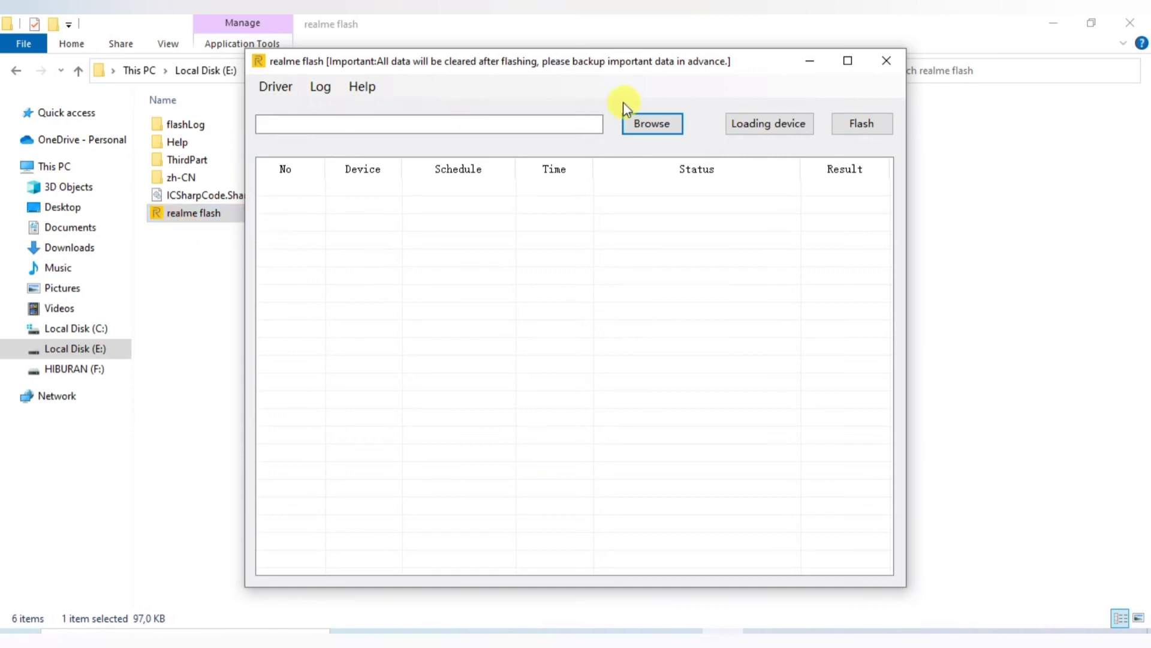
left_click(640, 120)
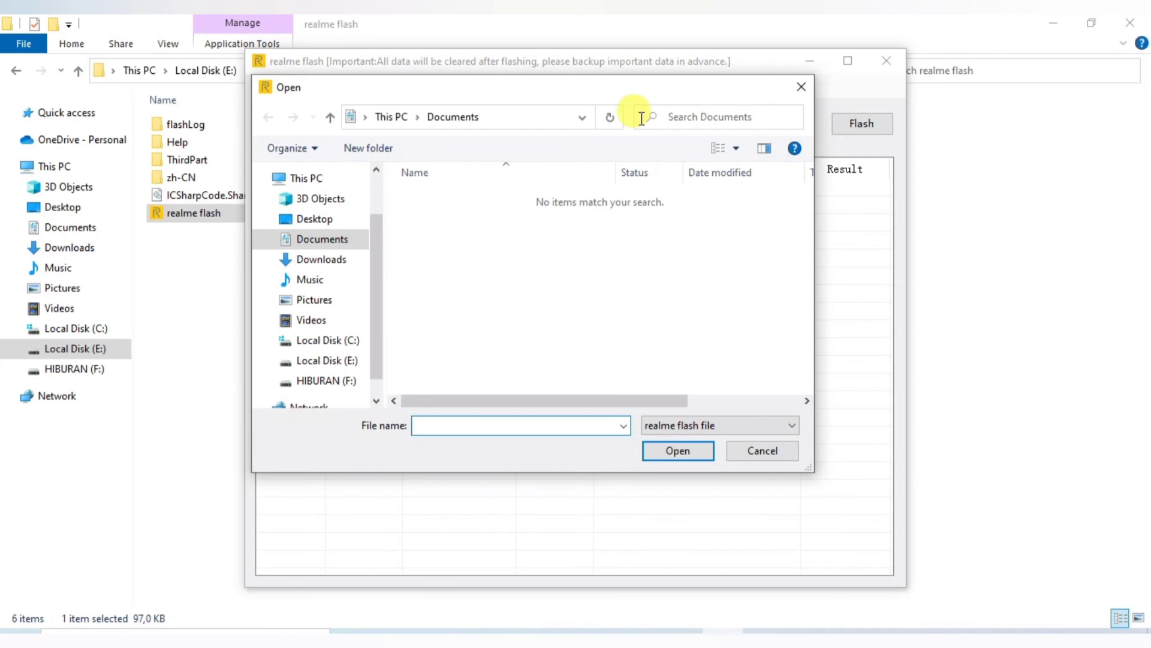
left_click(339, 362)
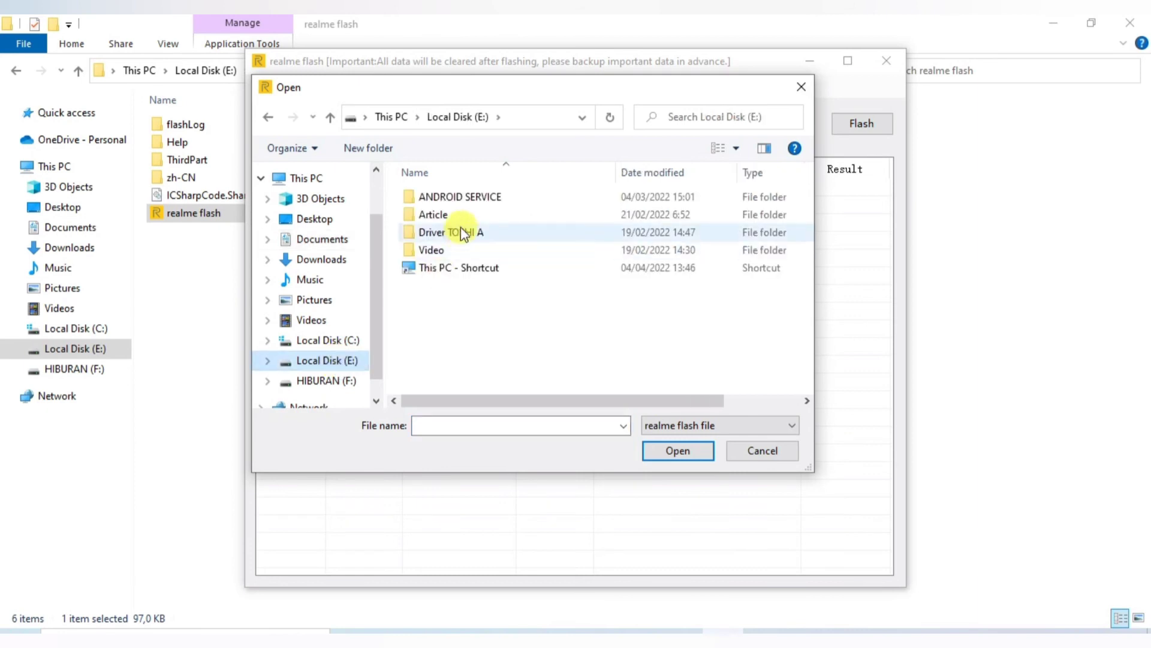
double_click(470, 198)
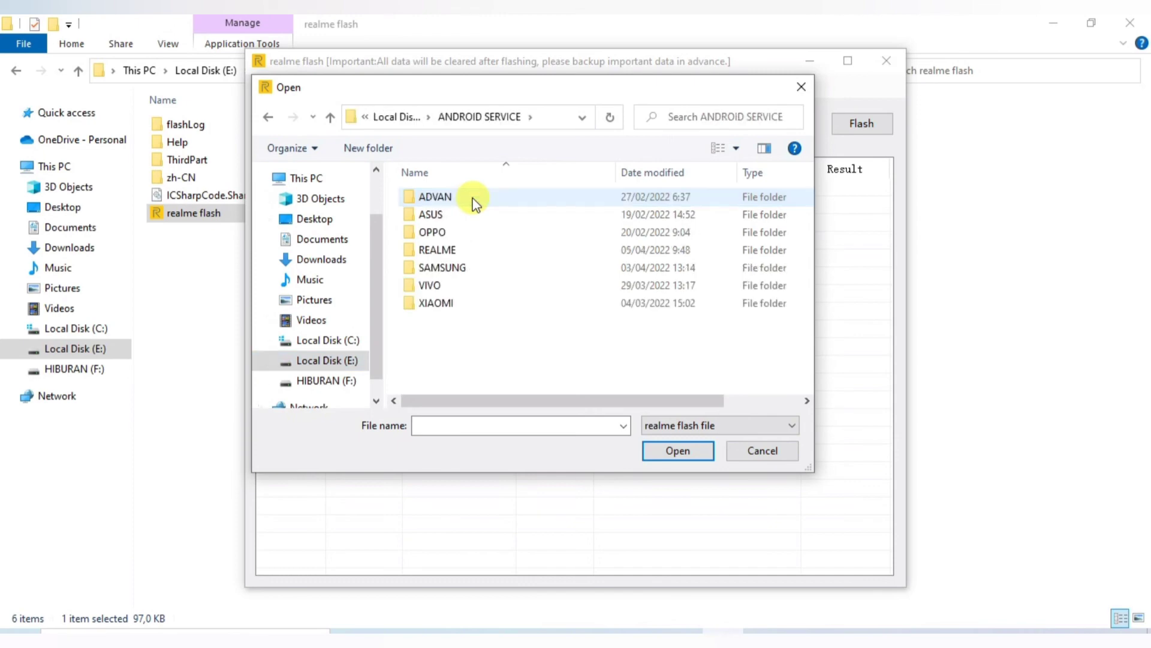
left_click(451, 248)
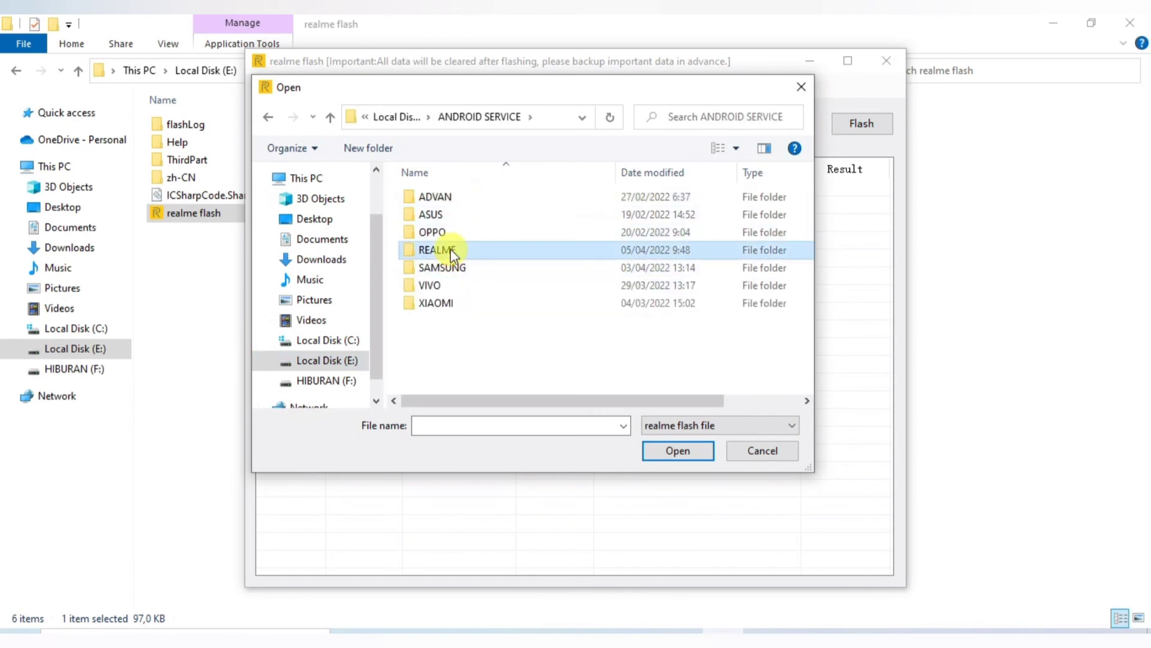
double_click(451, 248)
left_click(505, 201)
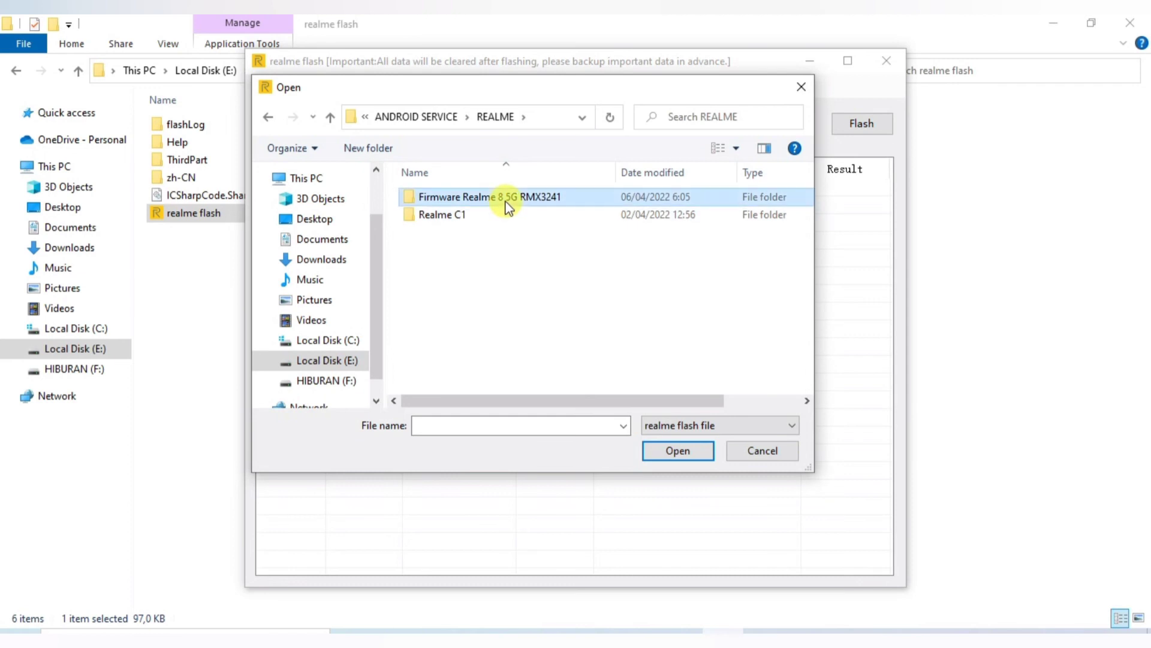
double_click(506, 207)
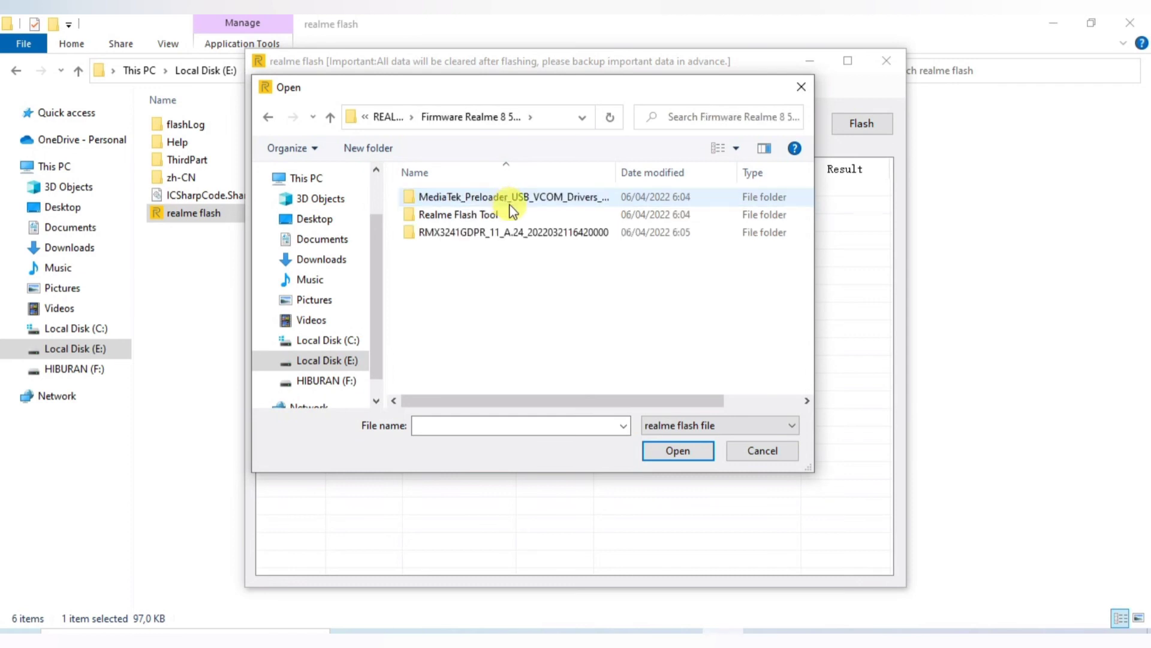
double_click(523, 238)
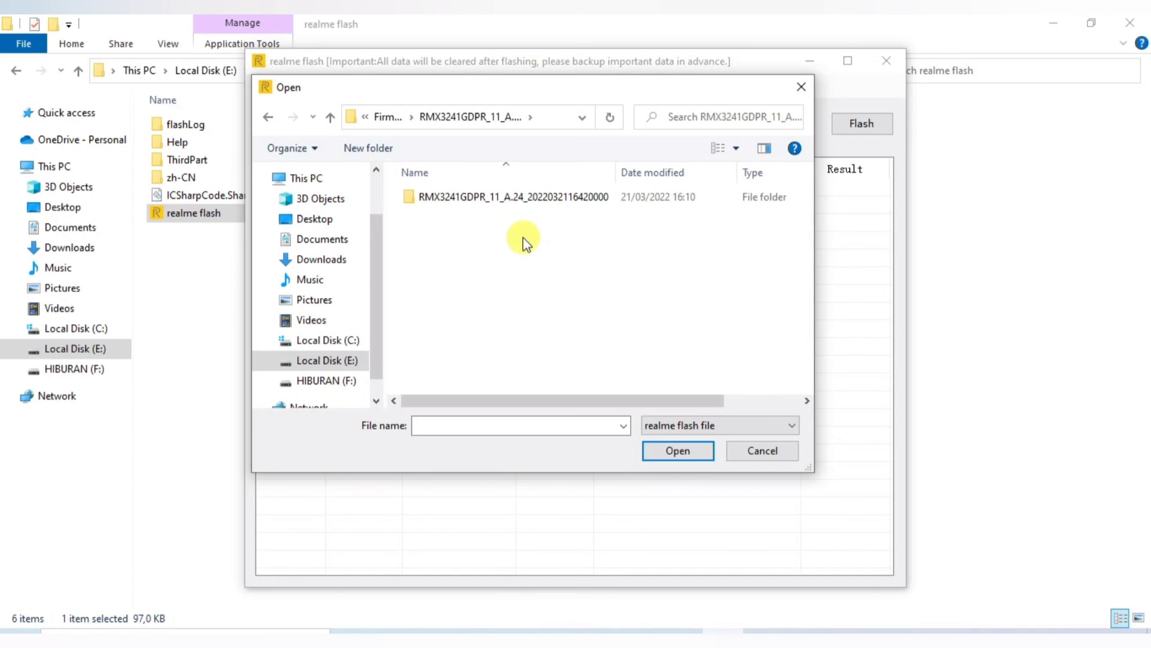
double_click(510, 198)
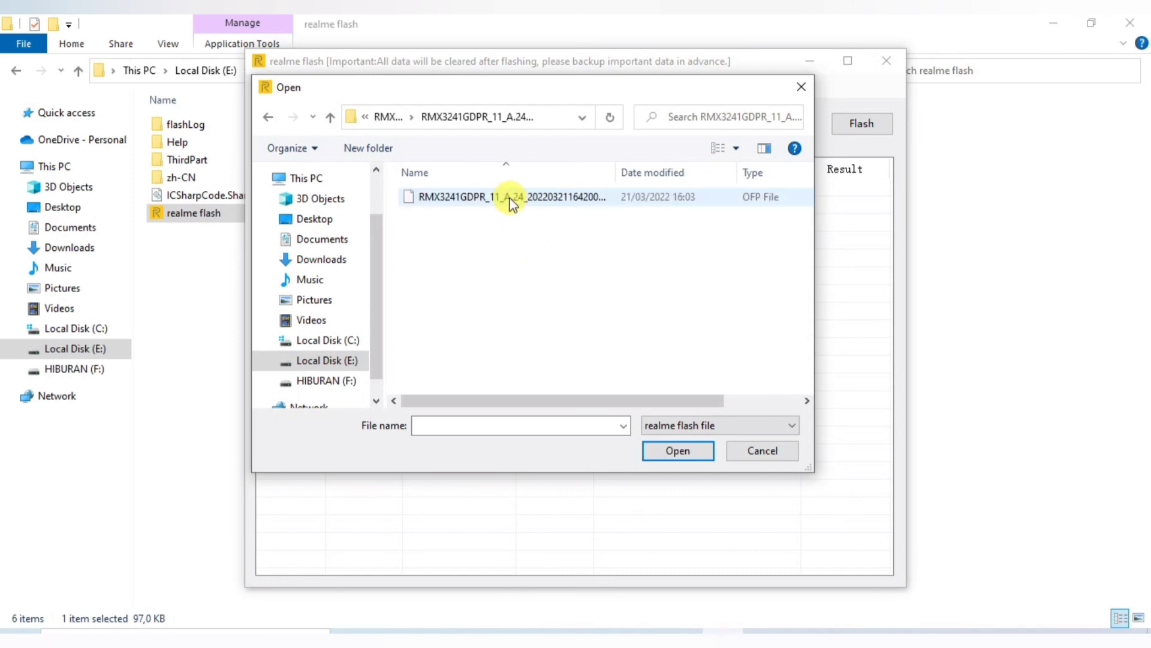
left_click(510, 198)
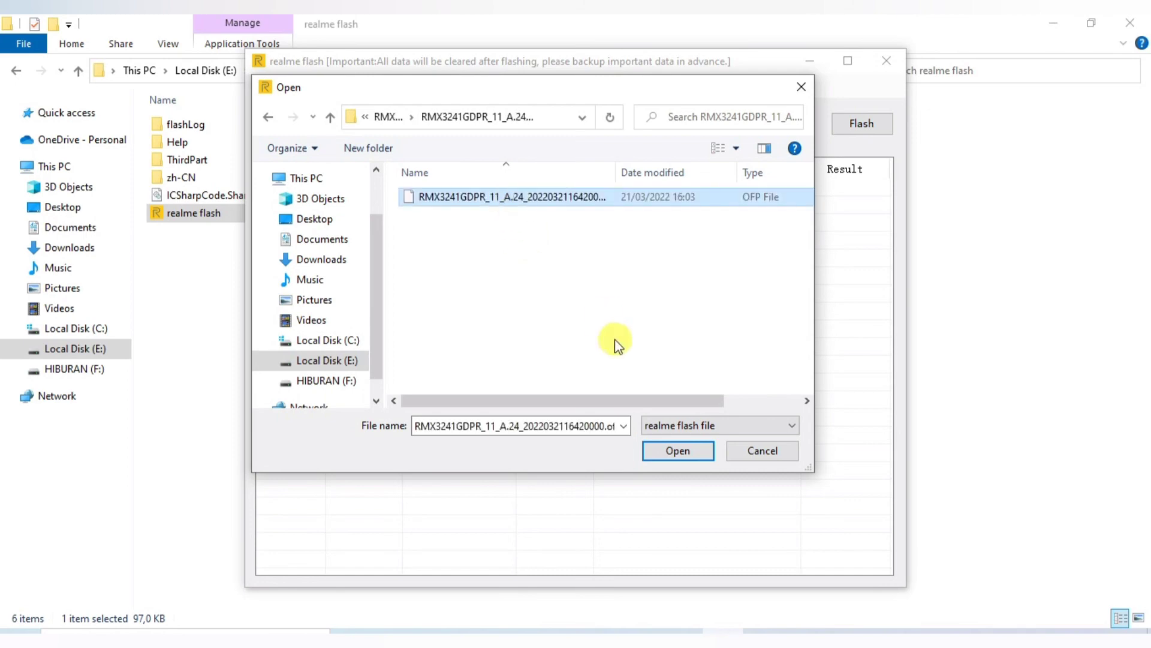
left_click(677, 451)
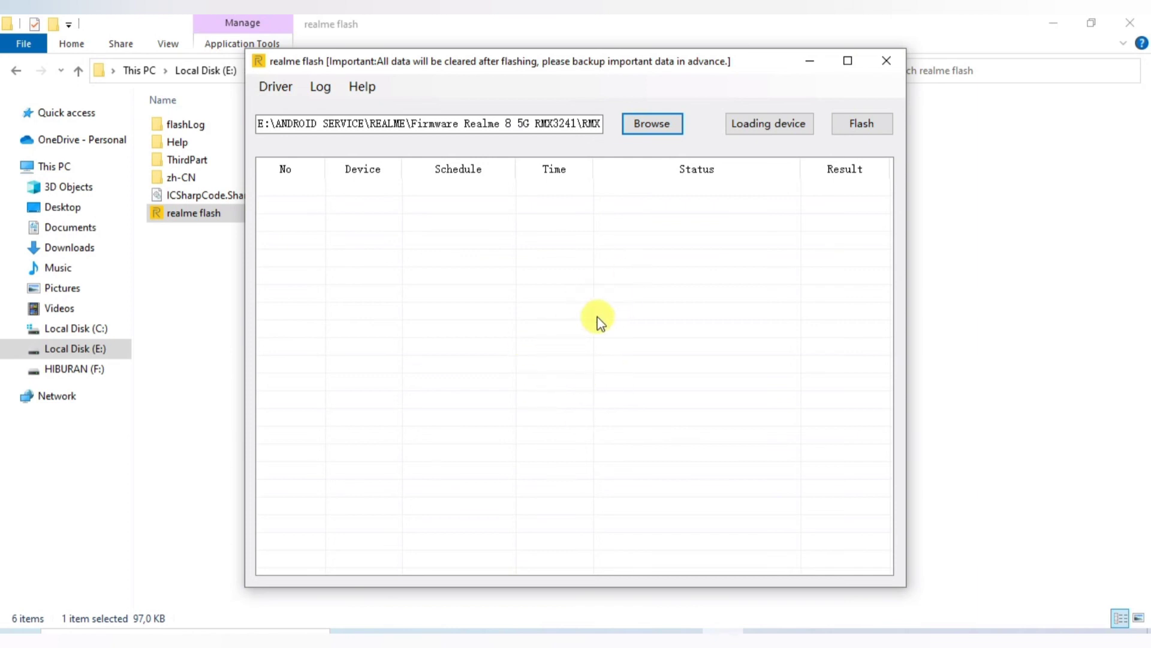
Step: Switch to File Explorer and return to the Firmware Realme 8 5G RMX3241 folder
left_click(200, 266)
left_click(82, 69)
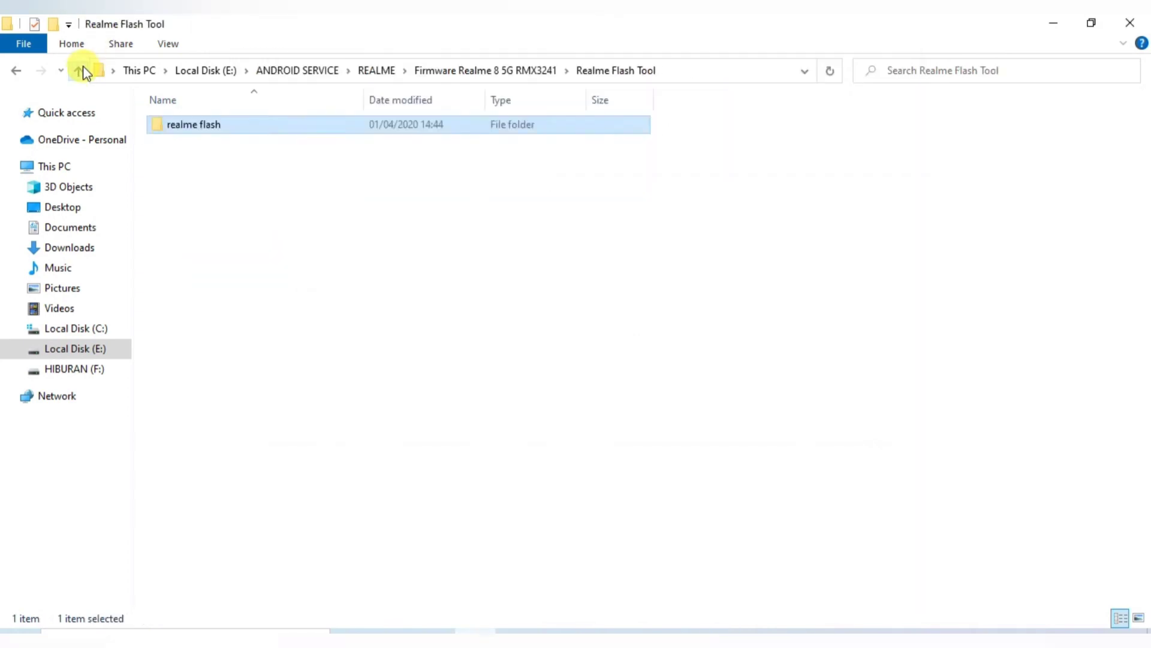
left_click(82, 69)
left_click(82, 70)
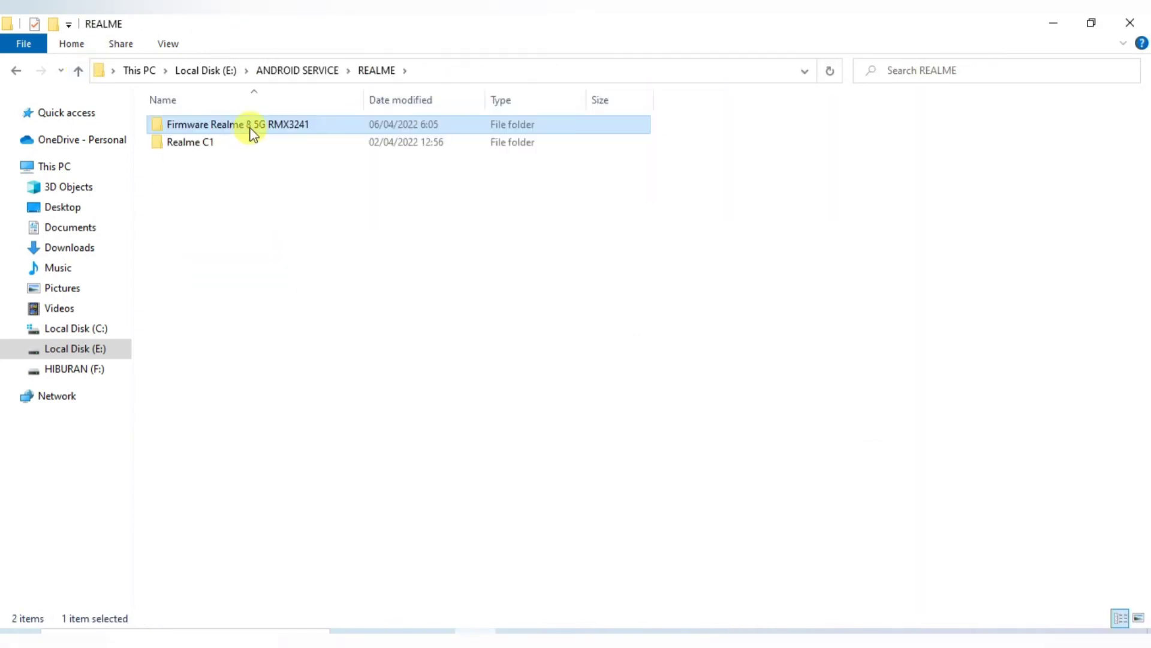
double_click(250, 126)
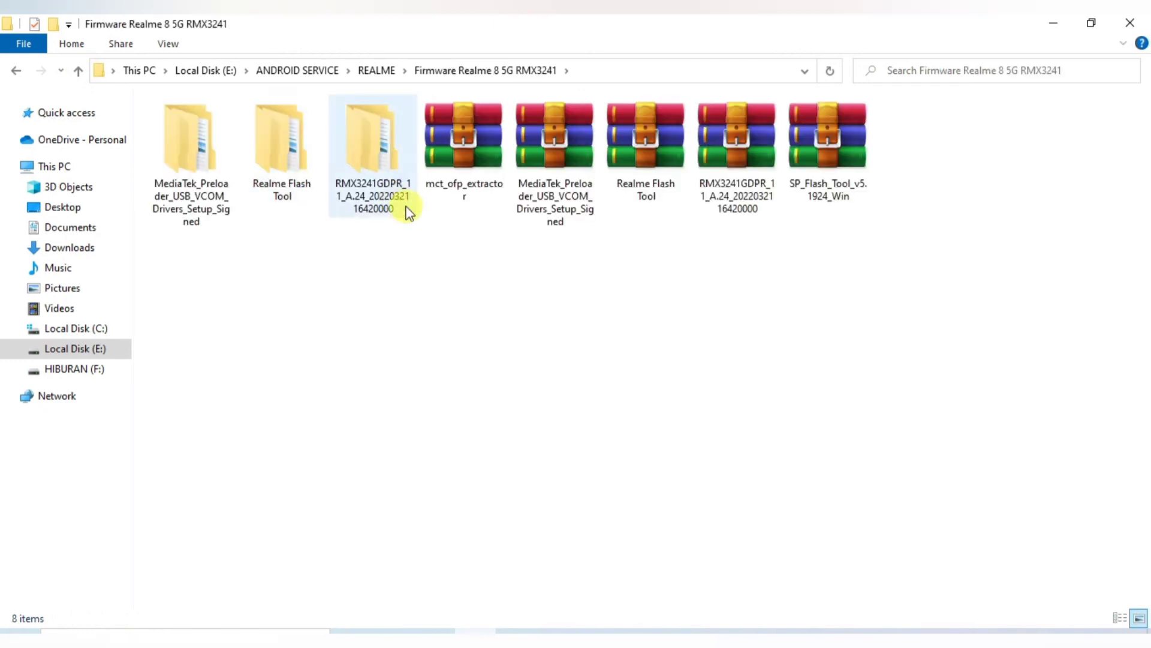